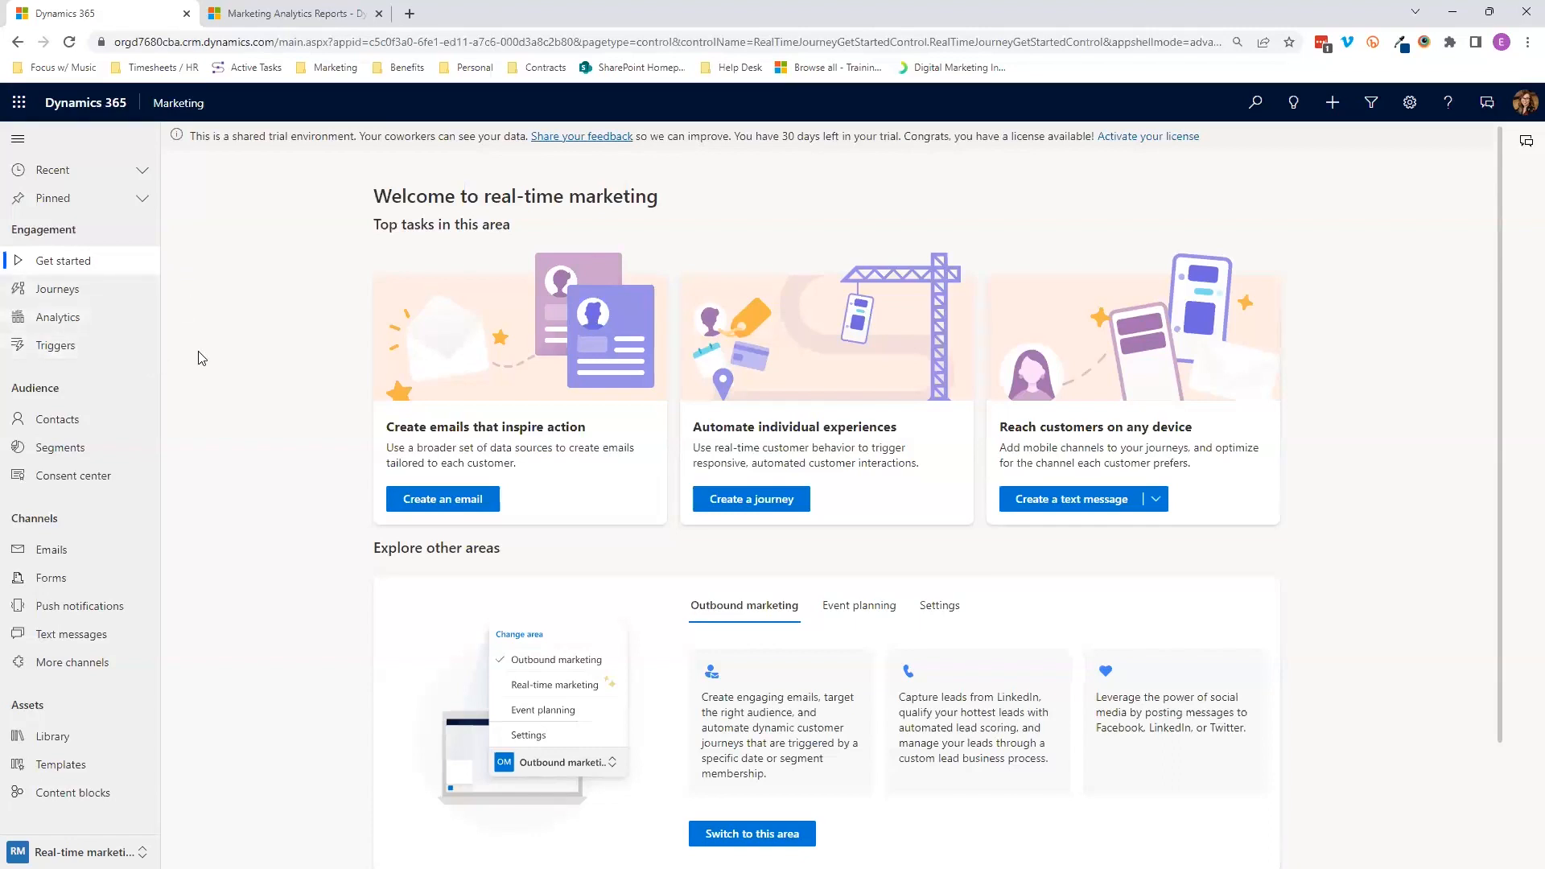
- Open the Journeys list, check the available journey views and start a new journey
{"action": "left_click", "coordinate": [134, 299]}
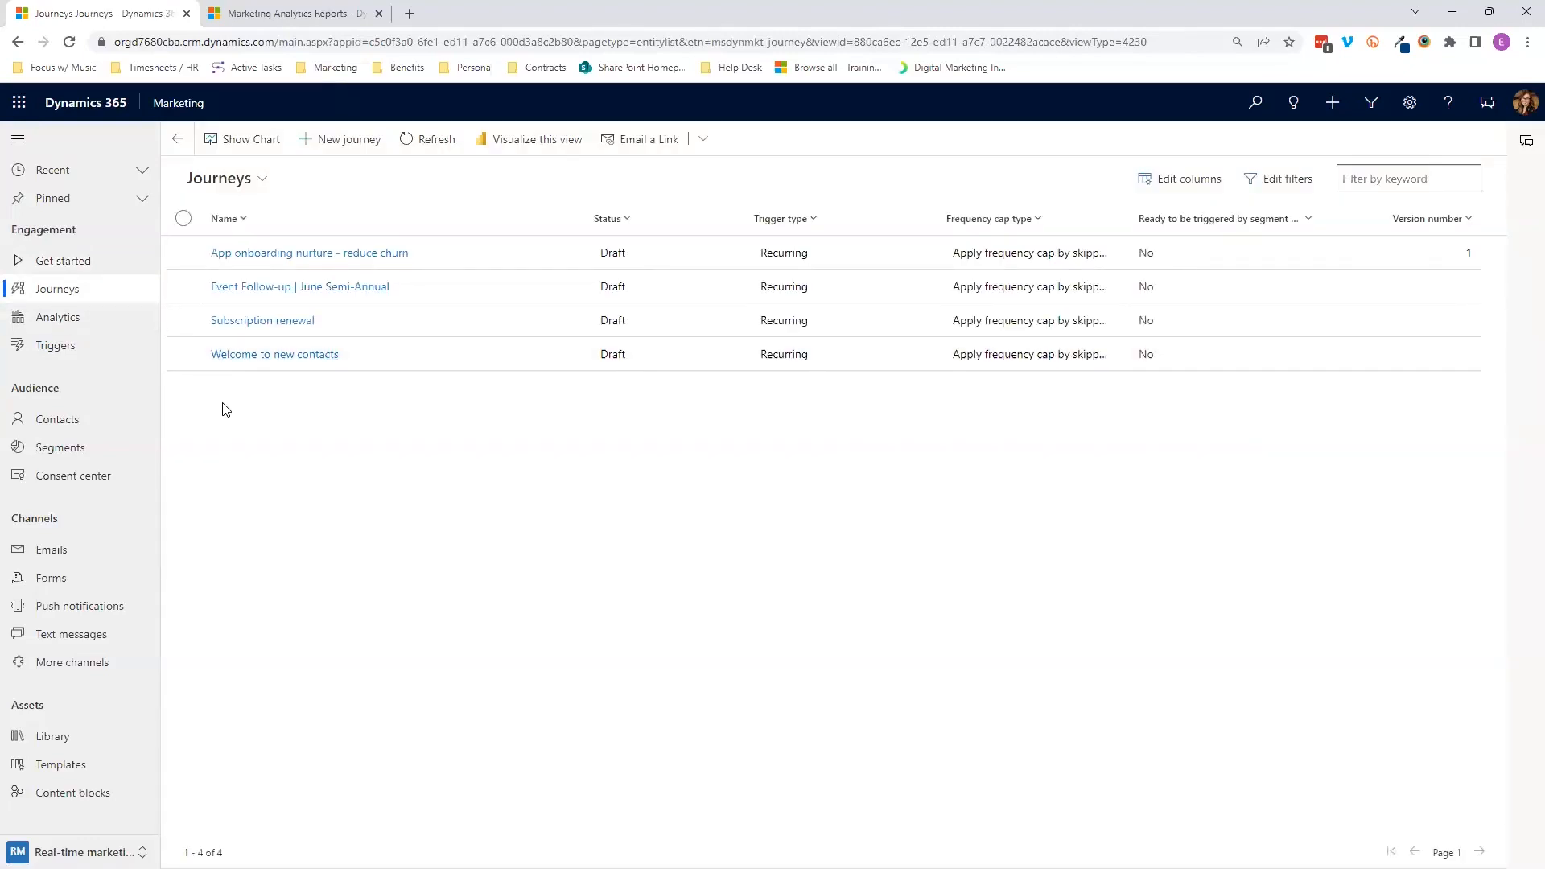
{"action": "left_click", "coordinate": [260, 180]}
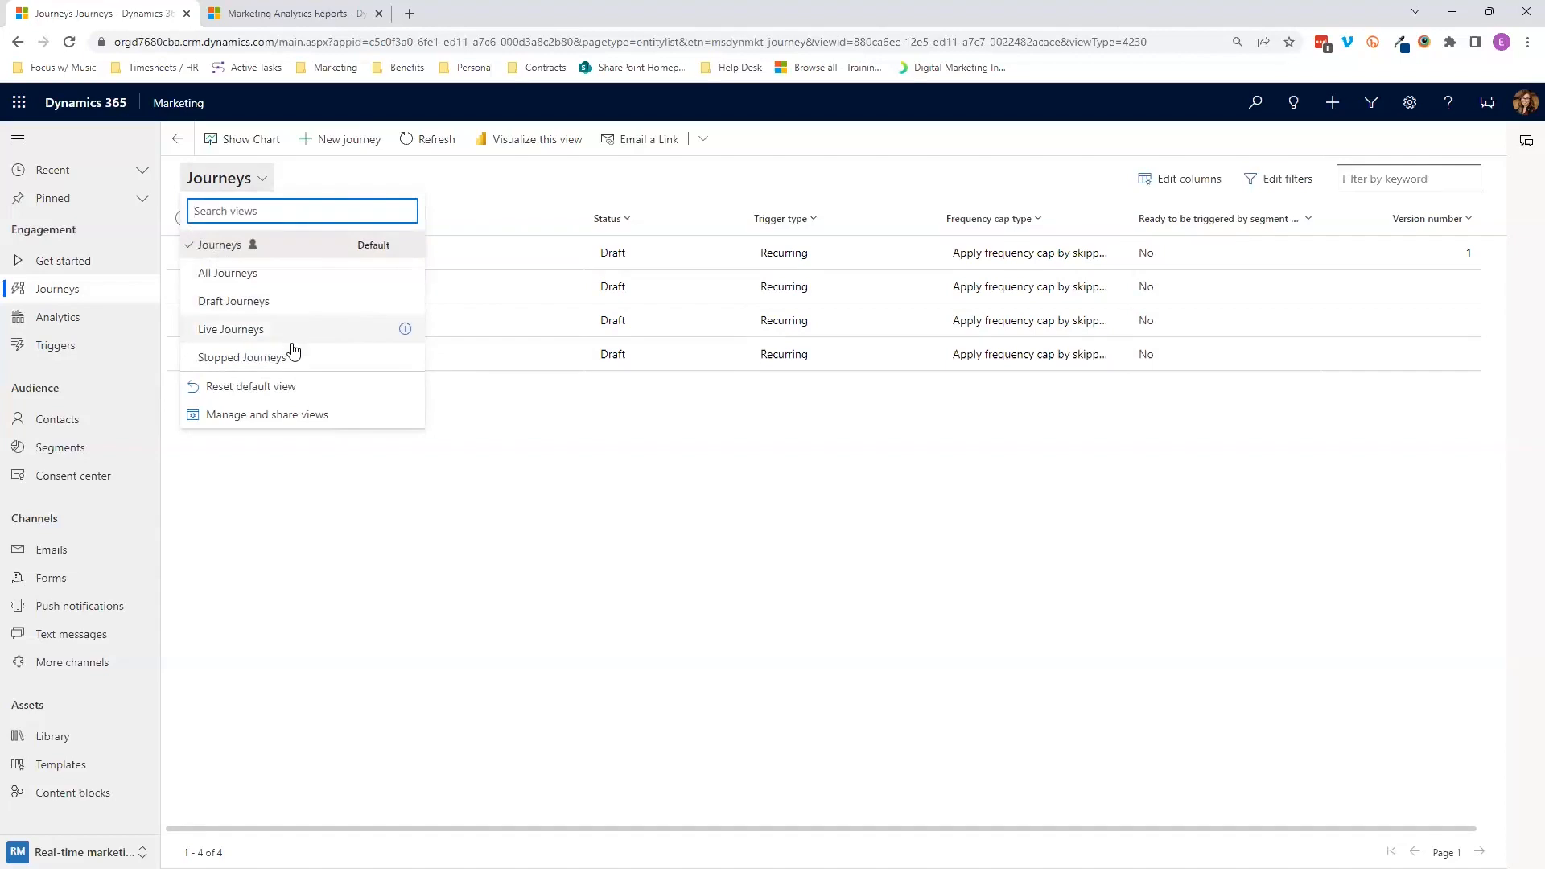
{"action": "left_click", "coordinate": [452, 180]}
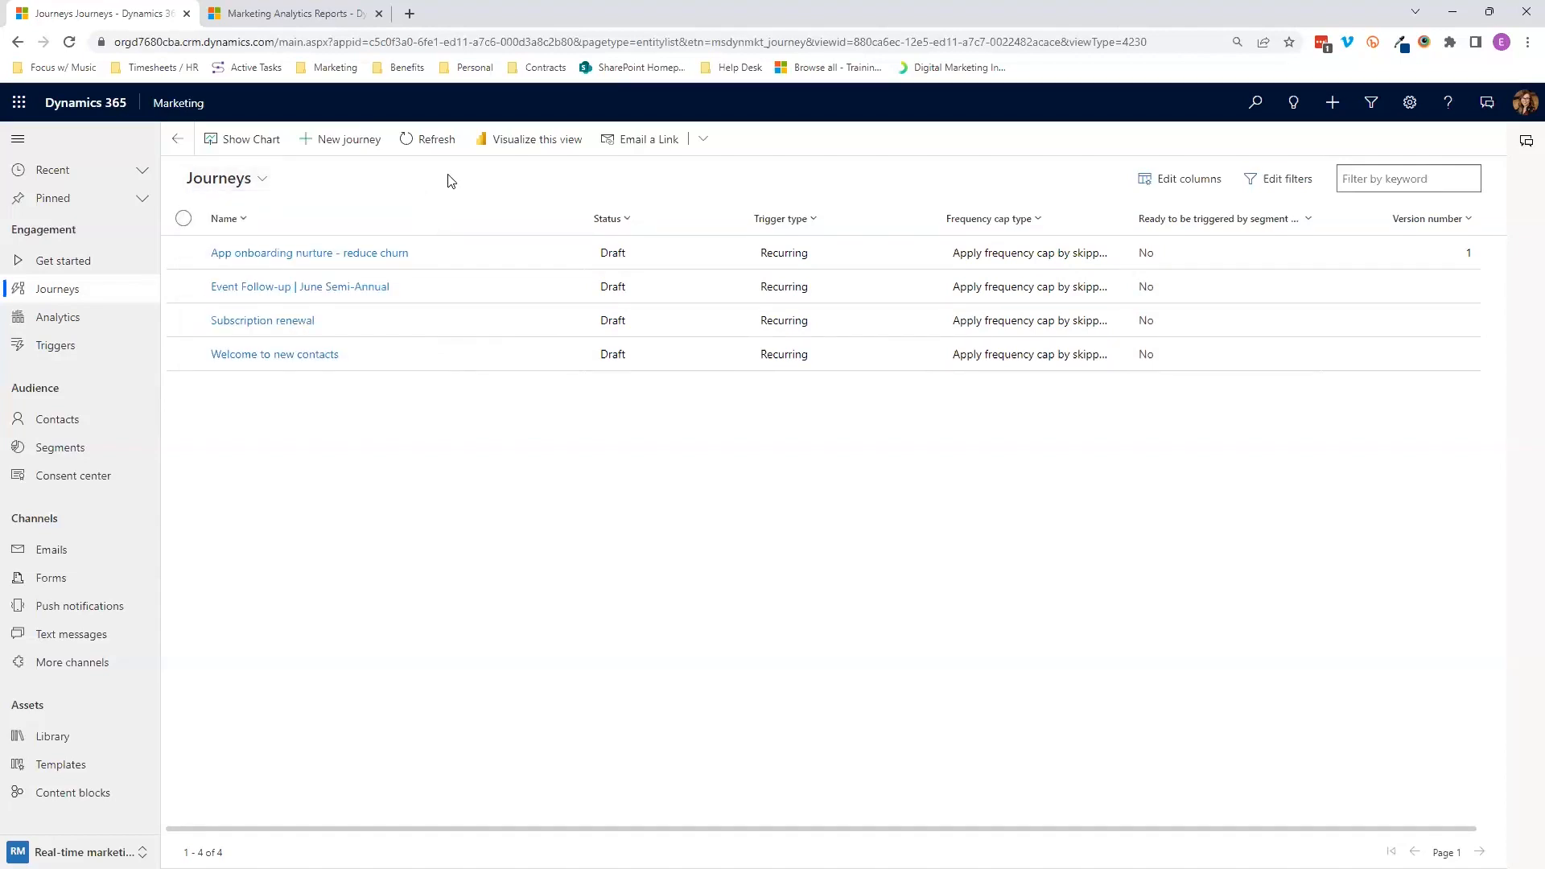
{"action": "left_click", "coordinate": [357, 141]}
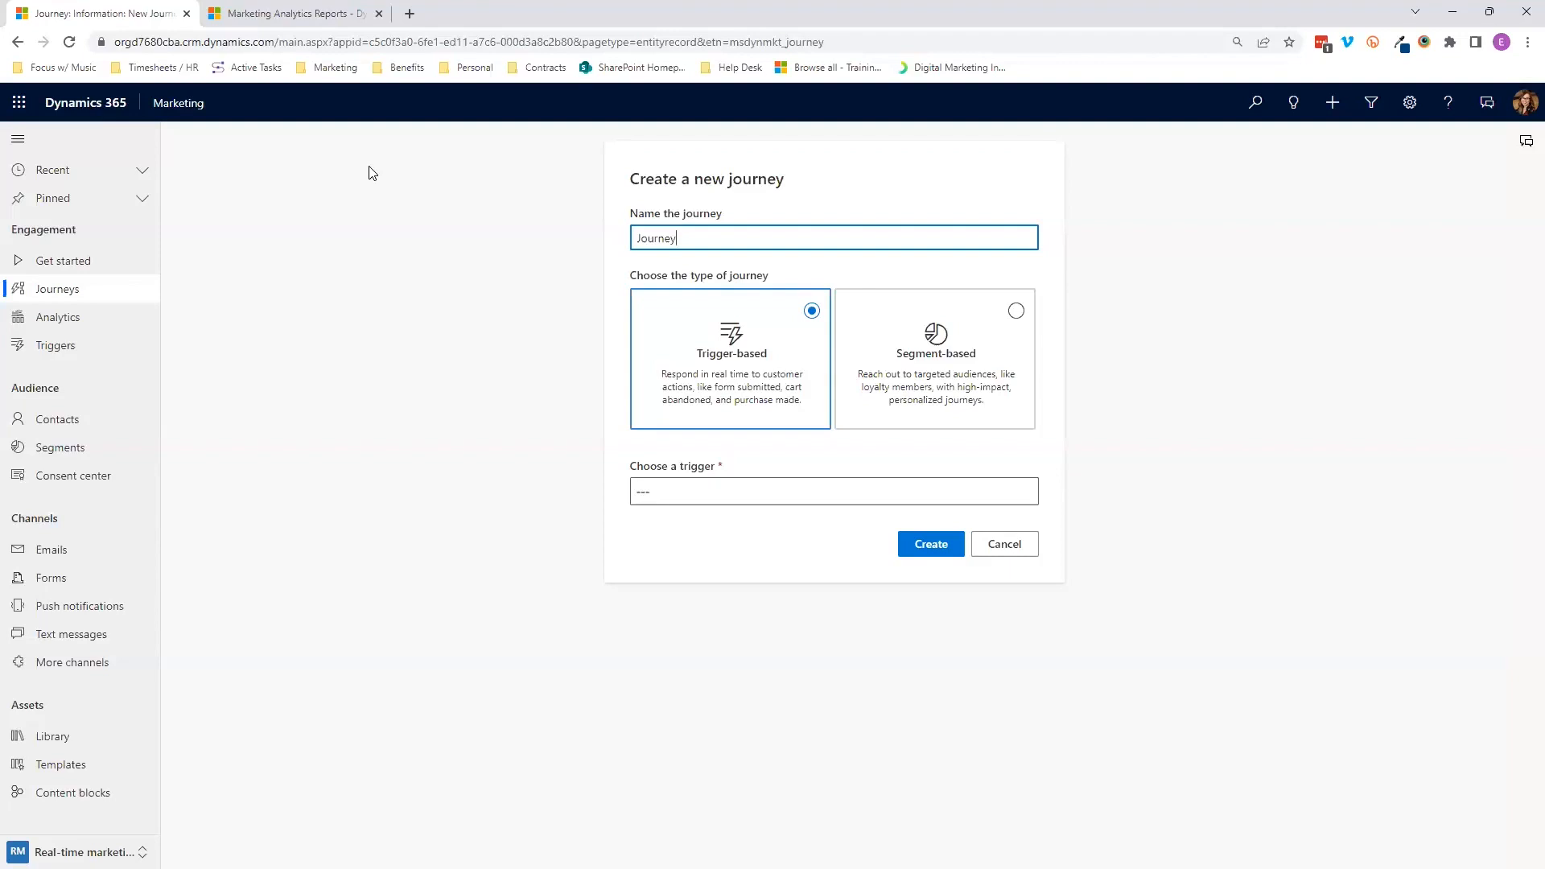
- Make the new journey segment-based and choose the Contacts with Children segment as its audience
{"action": "left_click", "coordinate": [1015, 314]}
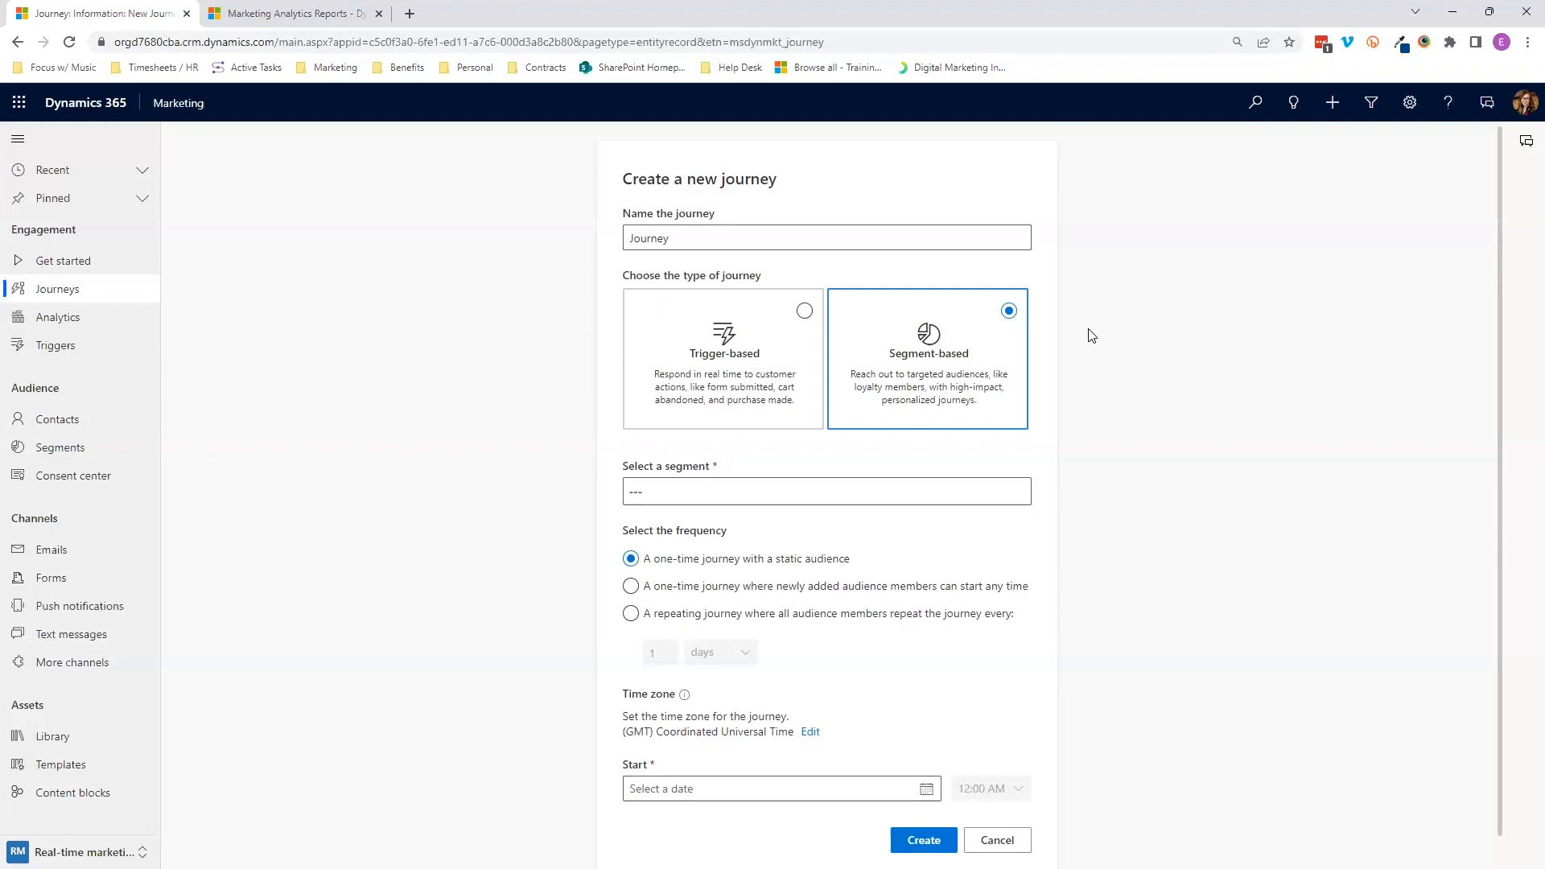
{"action": "left_click", "coordinate": [981, 498]}
{"action": "key", "text": "Return"}
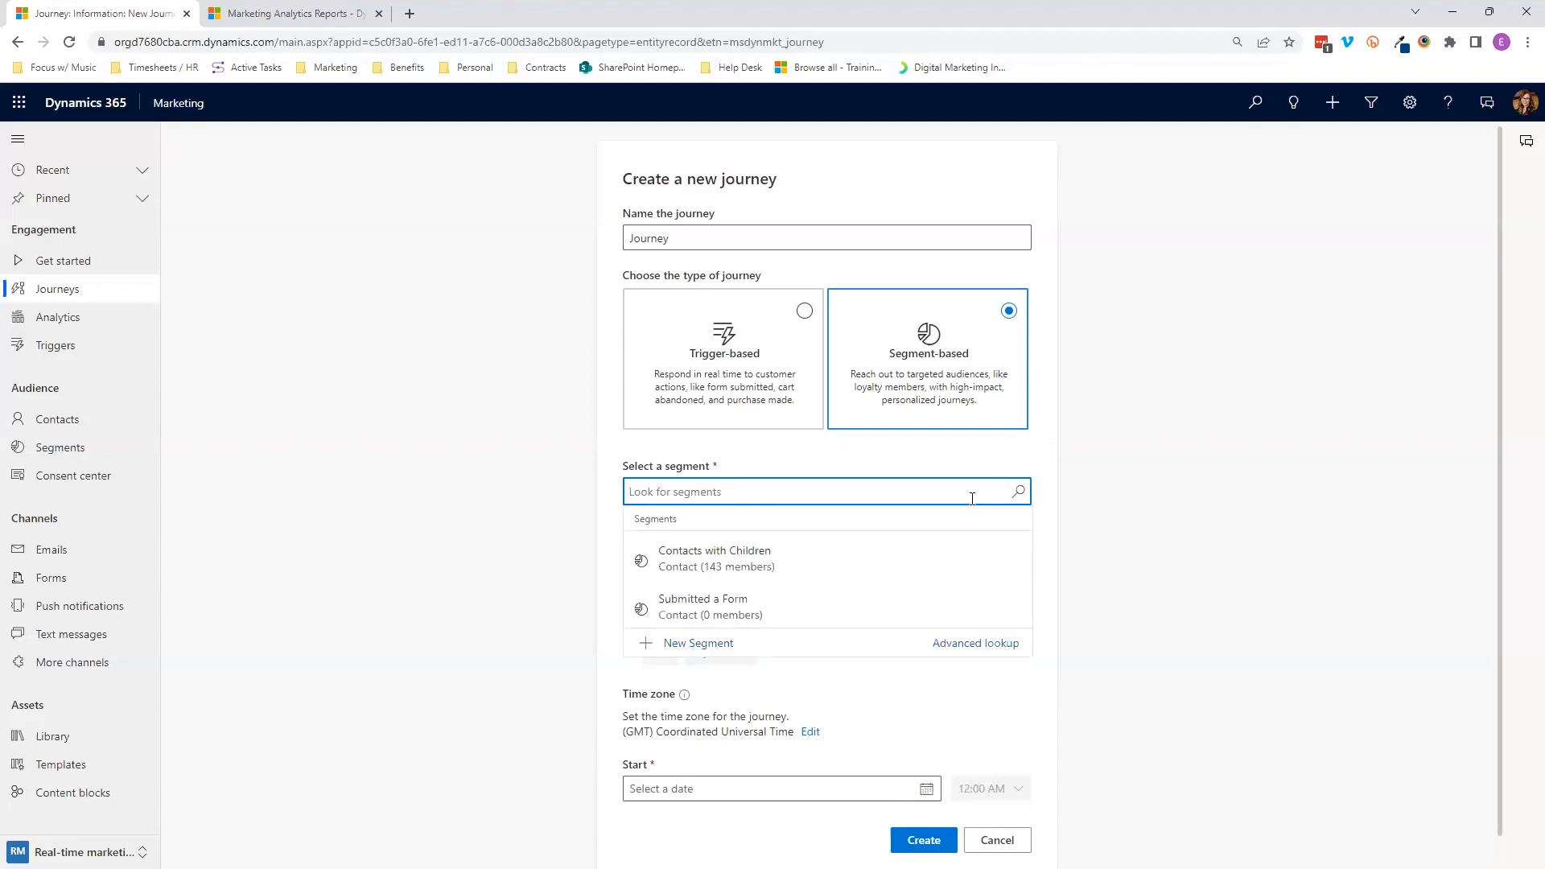
{"action": "left_click", "coordinate": [910, 570]}
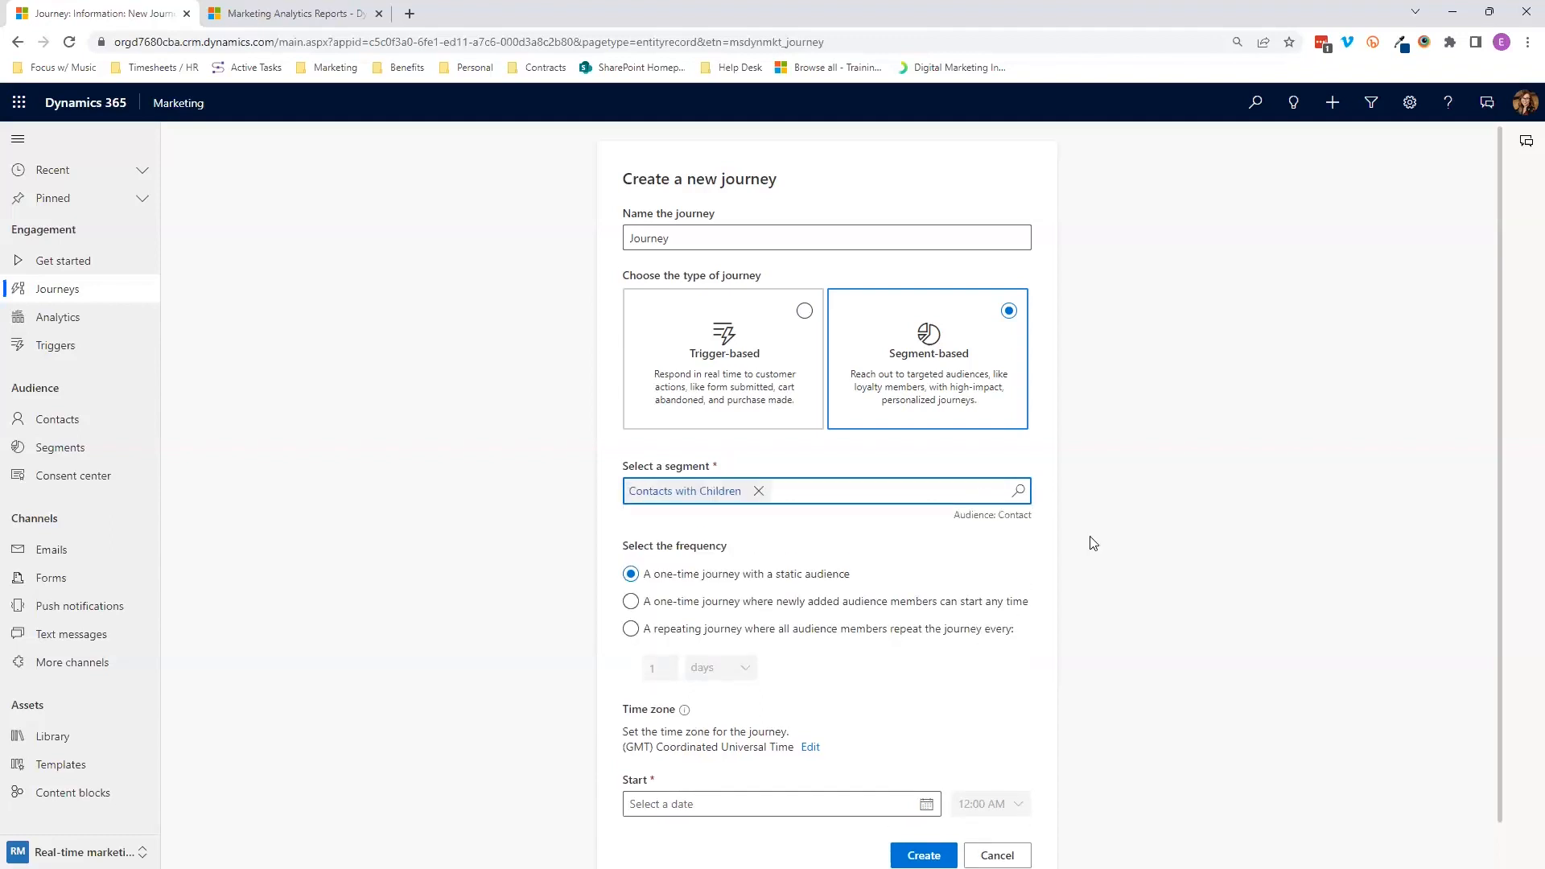
- Set the segment-based journey's frequency to repeating for all audience members with the interval unit in weeks
{"action": "scroll", "coordinate": [1093, 543], "scroll_direction": "down", "scroll_amount": 1}
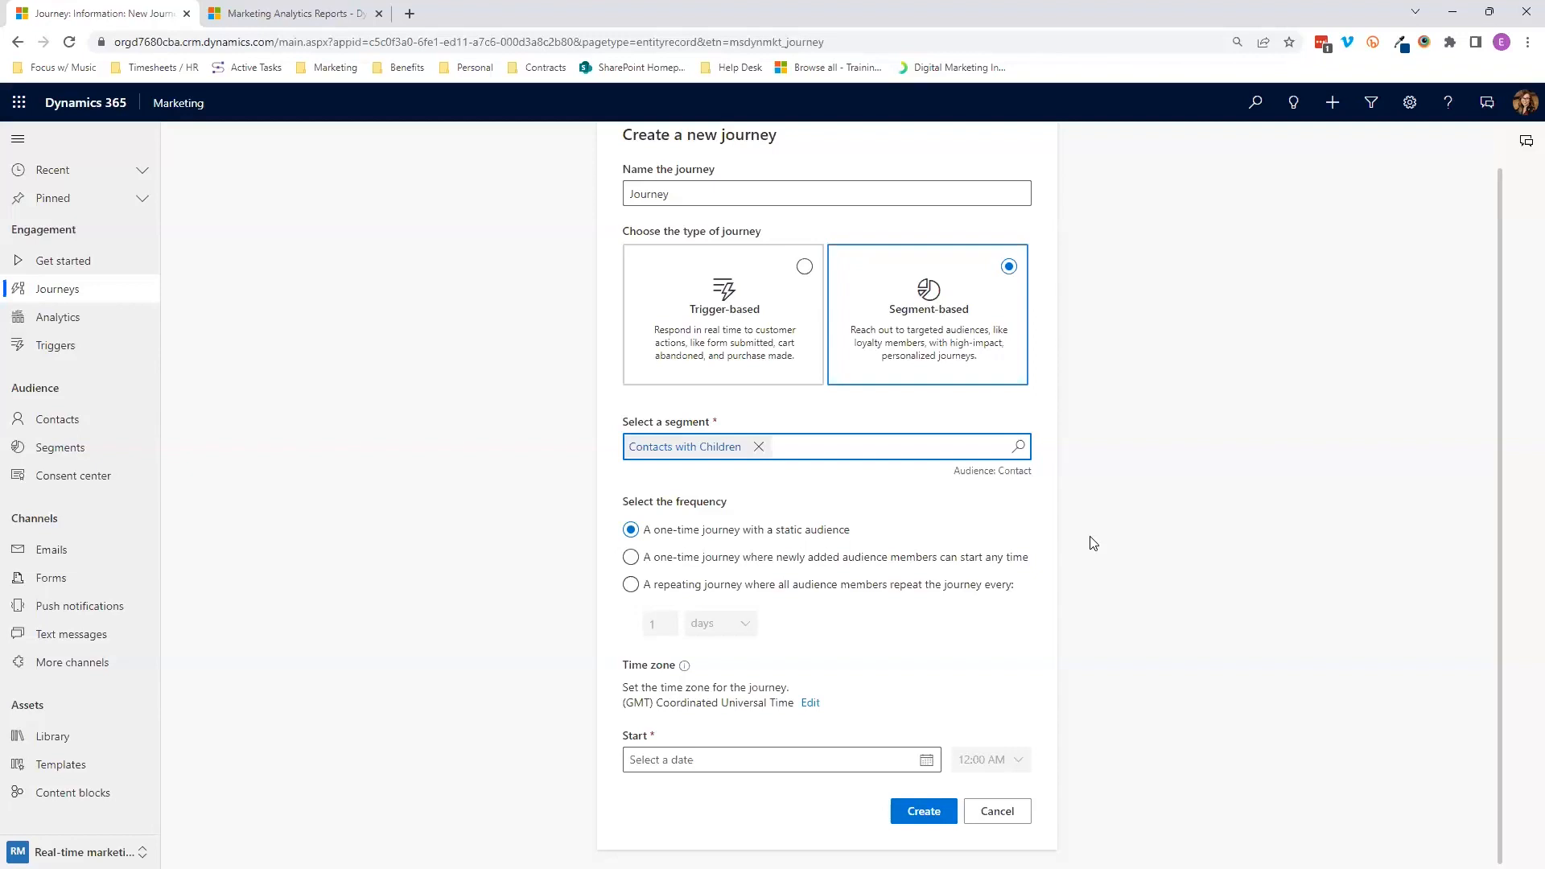
{"action": "left_click", "coordinate": [787, 585]}
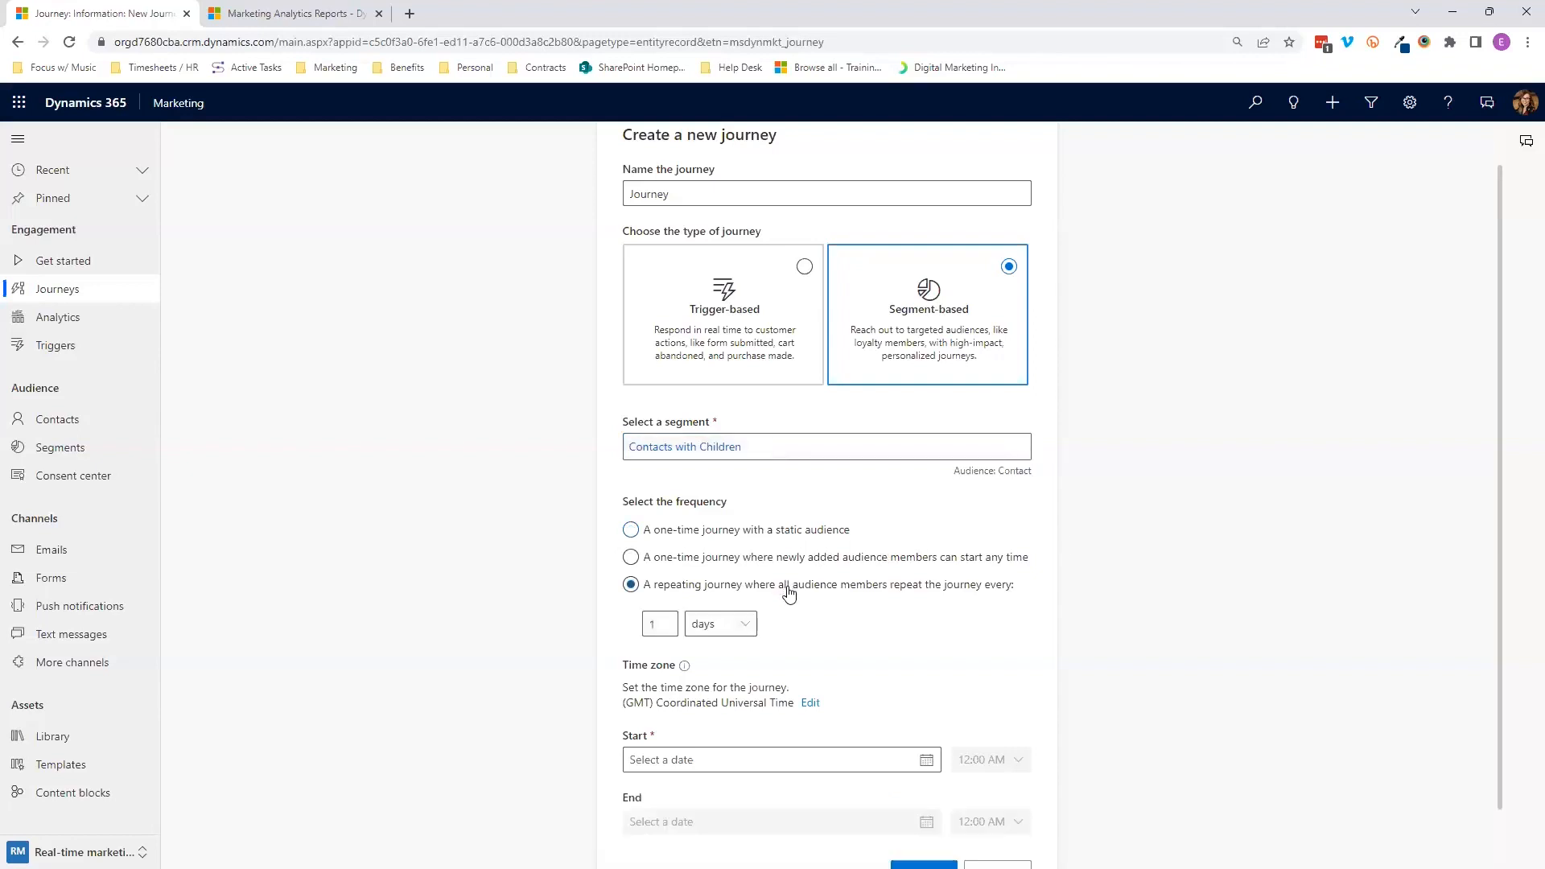
{"action": "left_click", "coordinate": [729, 633]}
{"action": "left_click", "coordinate": [741, 680]}
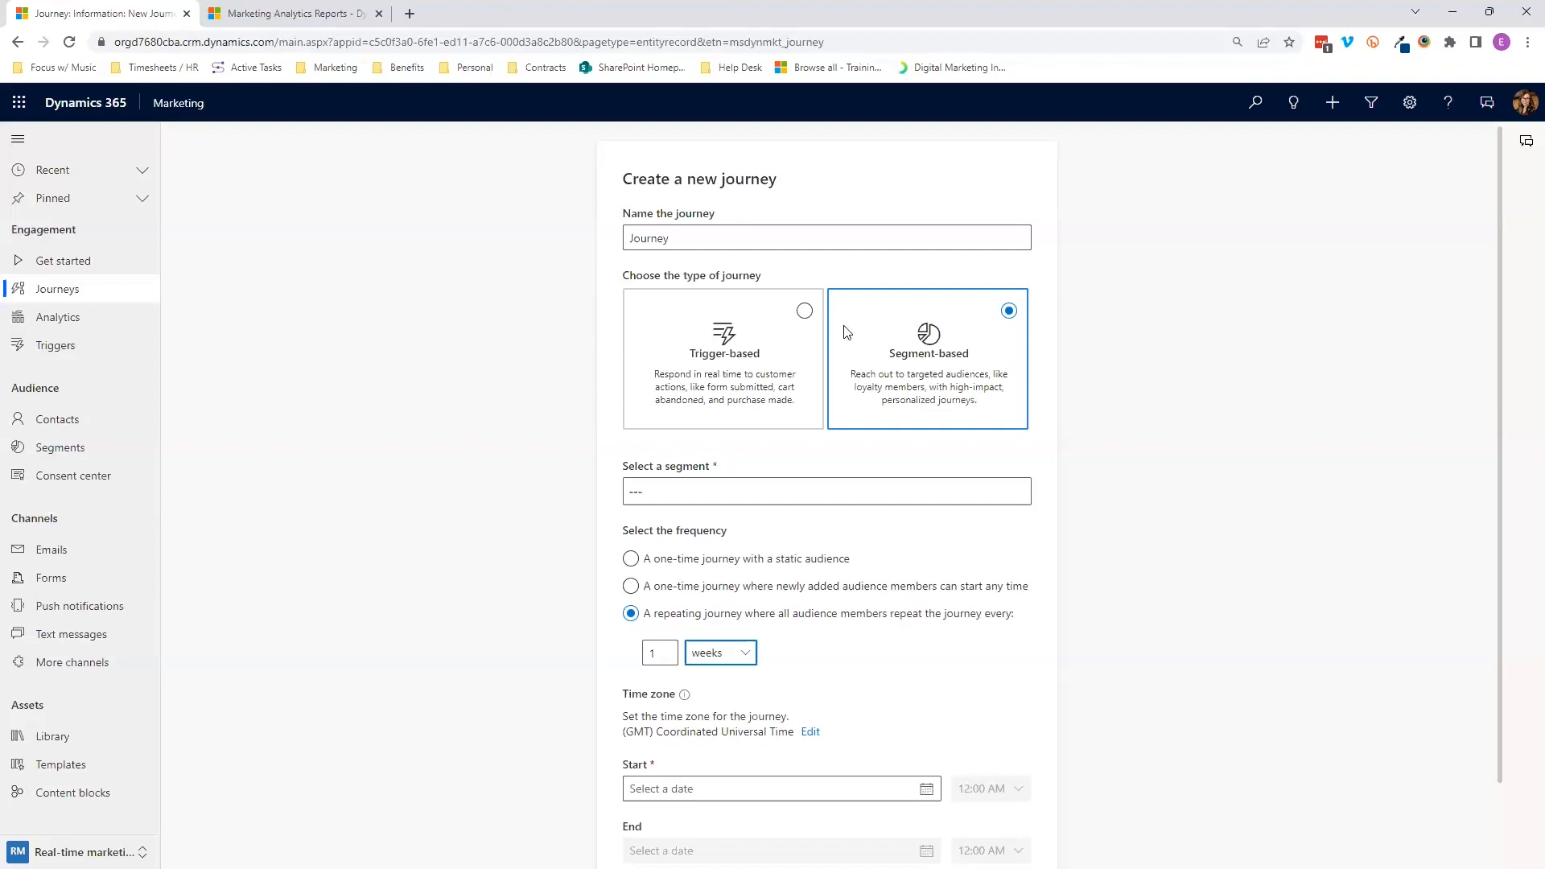
- Create a trigger-based journey named Abandoned Cart using the Abandoned Cart trigger, and open the choice of elements to add after it
{"action": "left_click", "coordinate": [805, 312]}
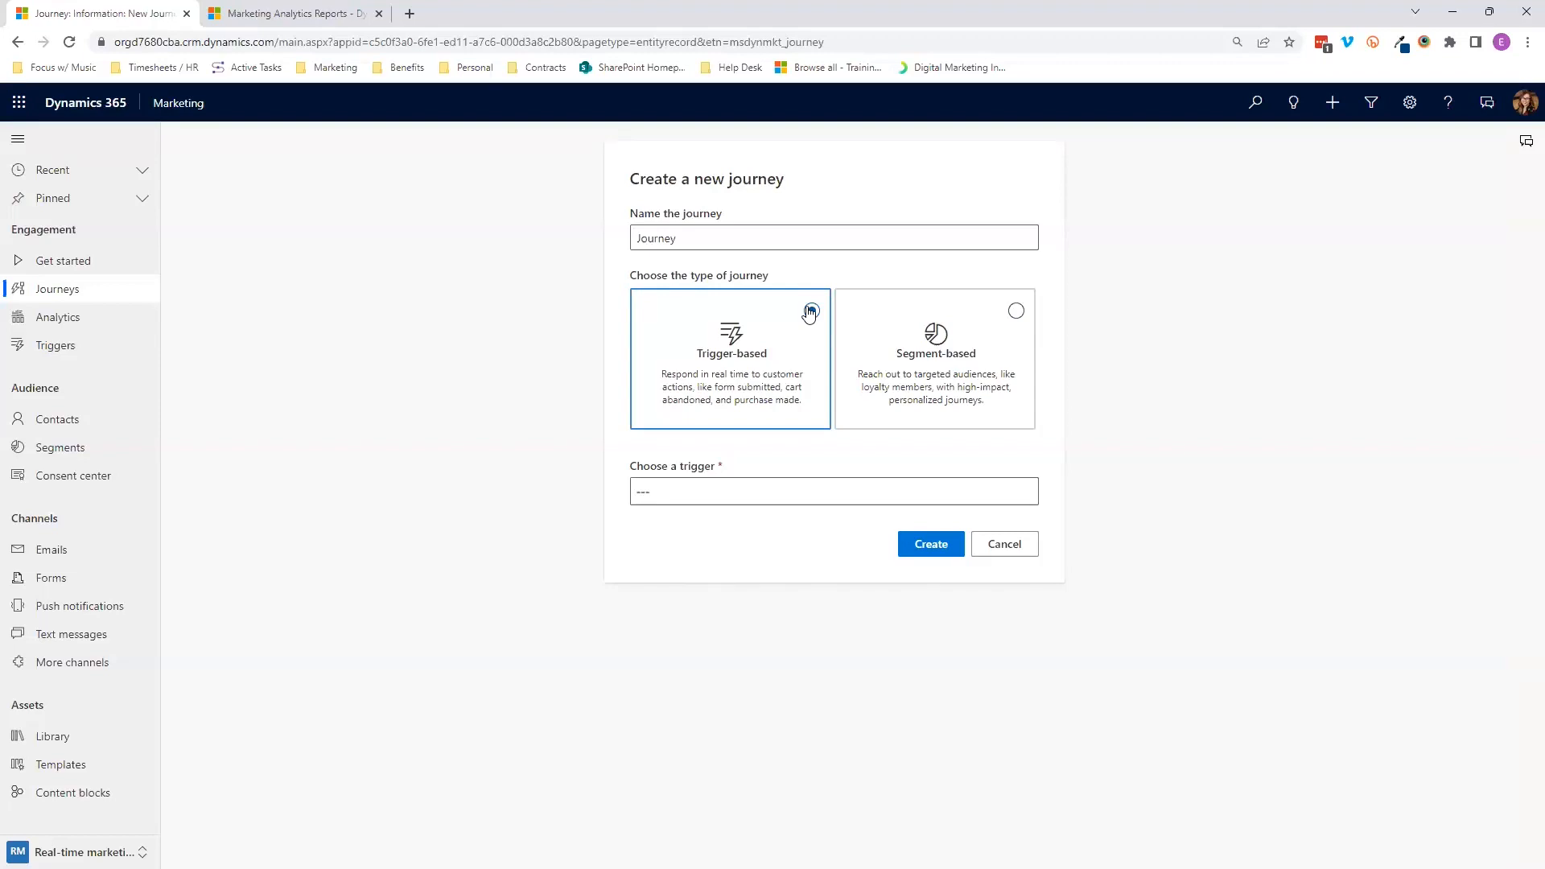
{"action": "left_click", "coordinate": [740, 487]}
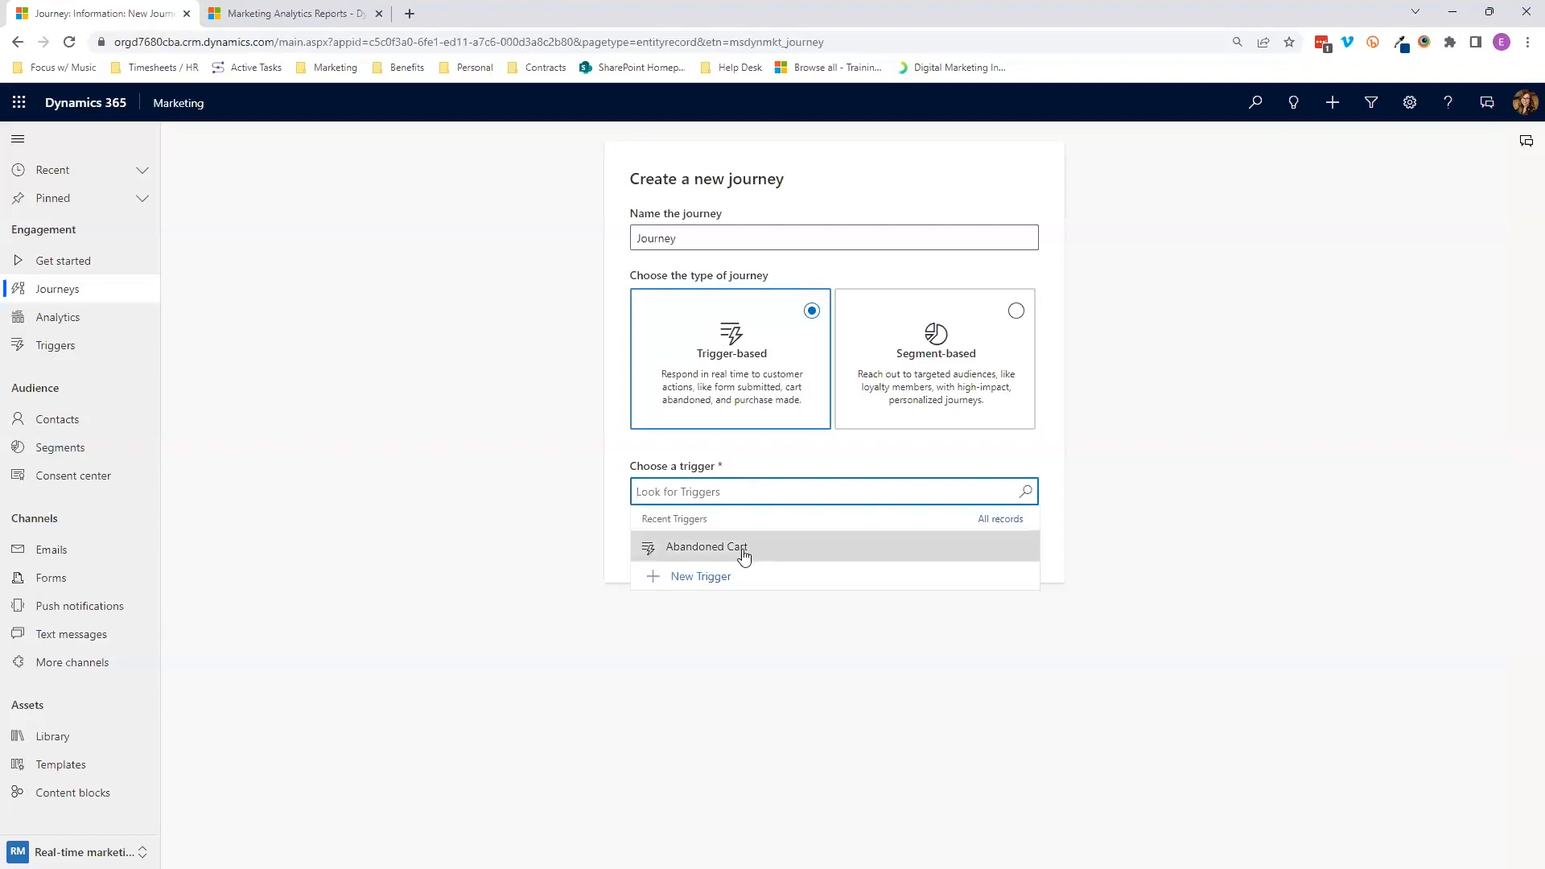
{"action": "left_click", "coordinate": [743, 556]}
{"action": "left_click", "coordinate": [735, 236]}
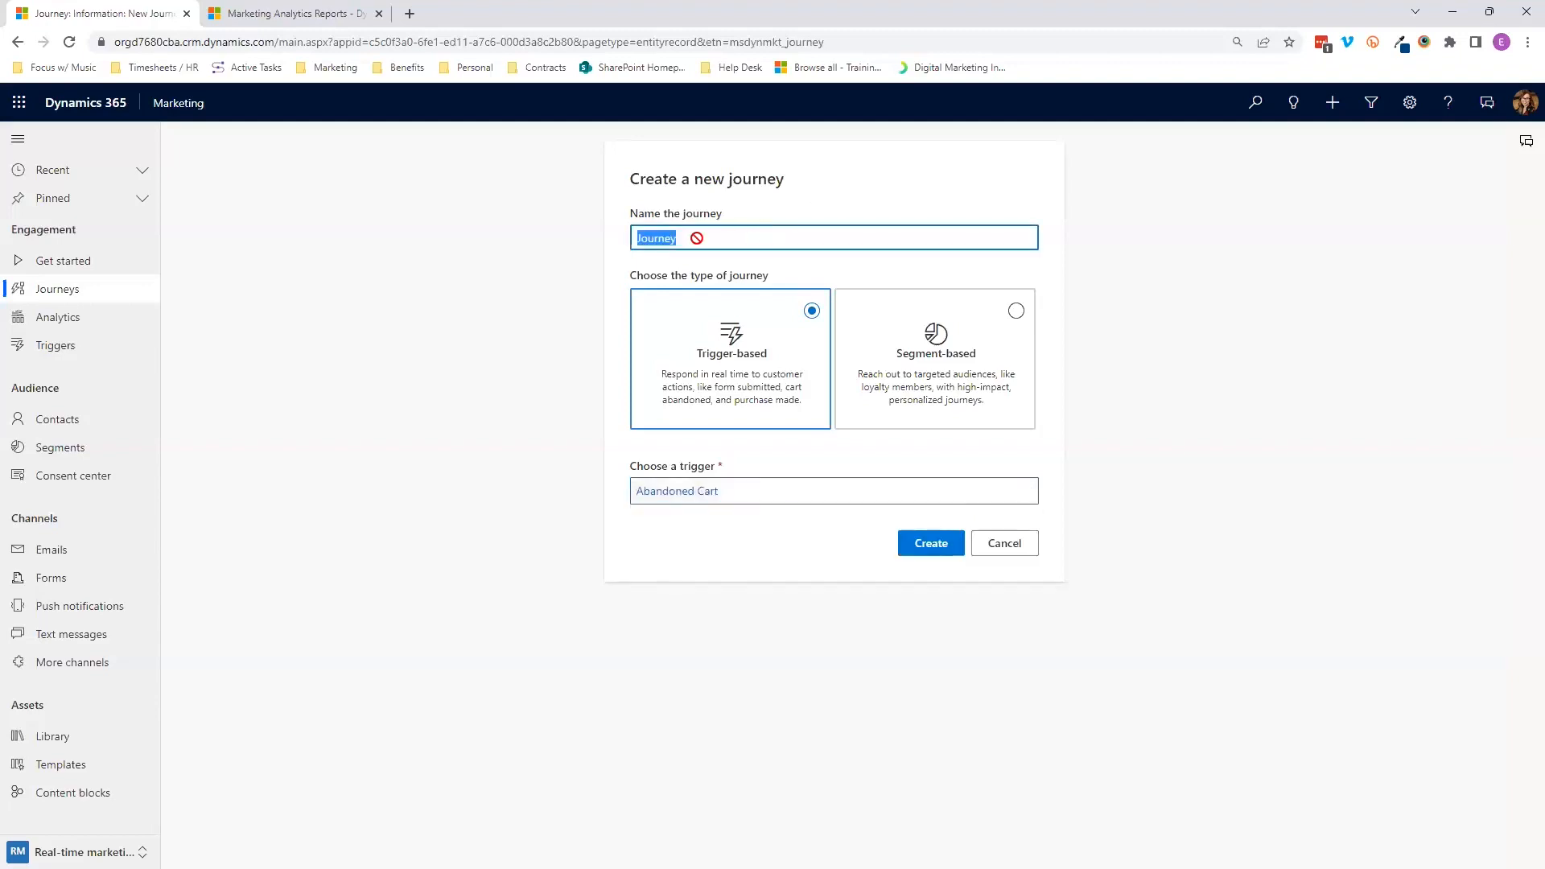
{"action": "type", "text": "Aband"}
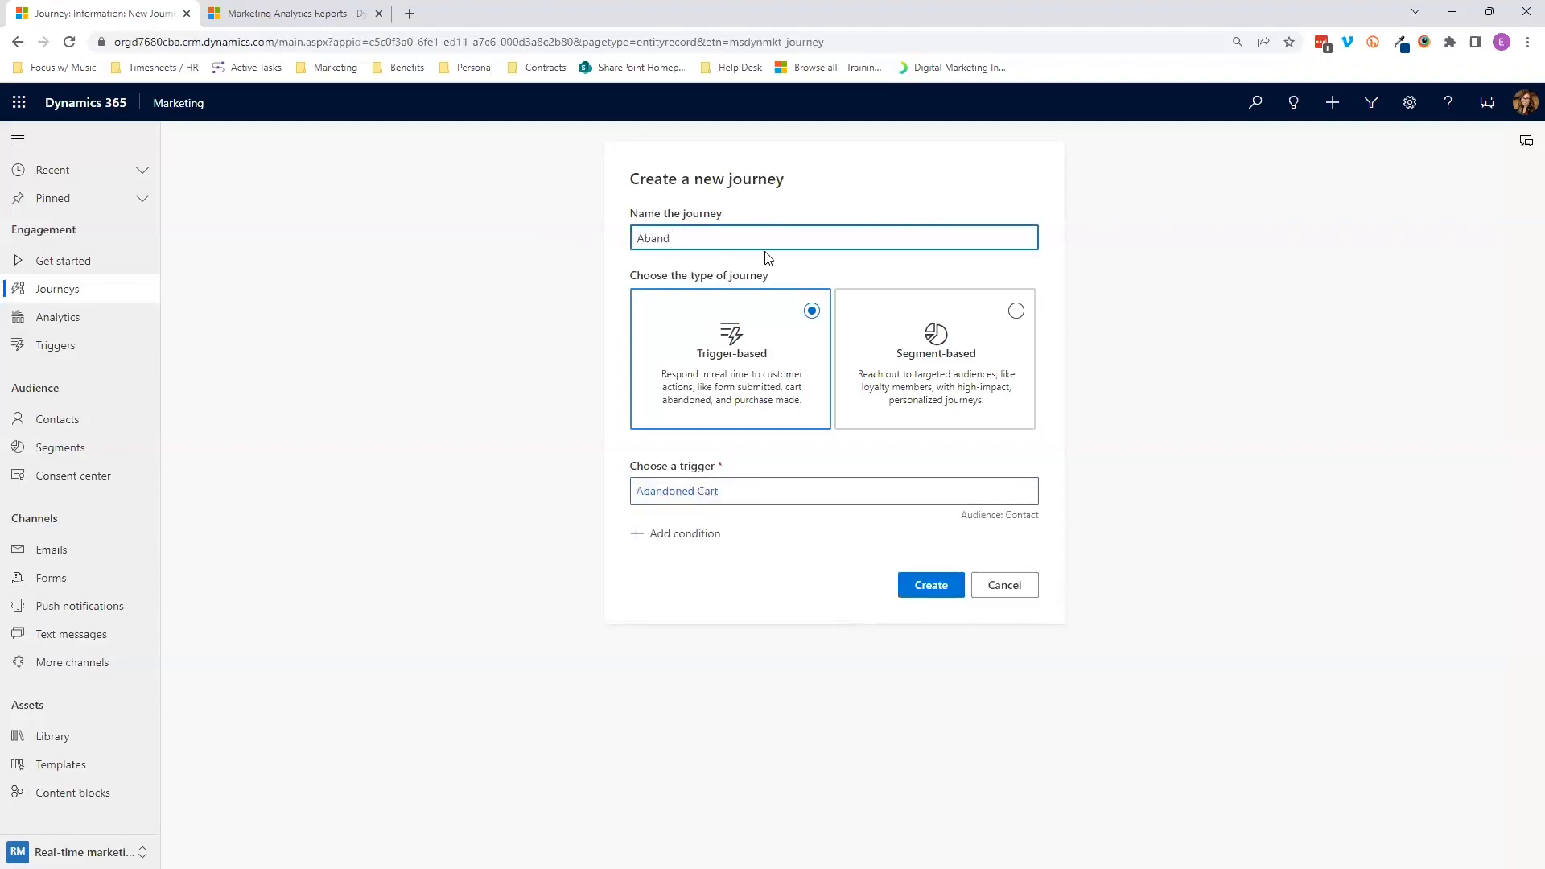
{"action": "type", "text": "oned Cart"}
{"action": "left_click", "coordinate": [950, 592]}
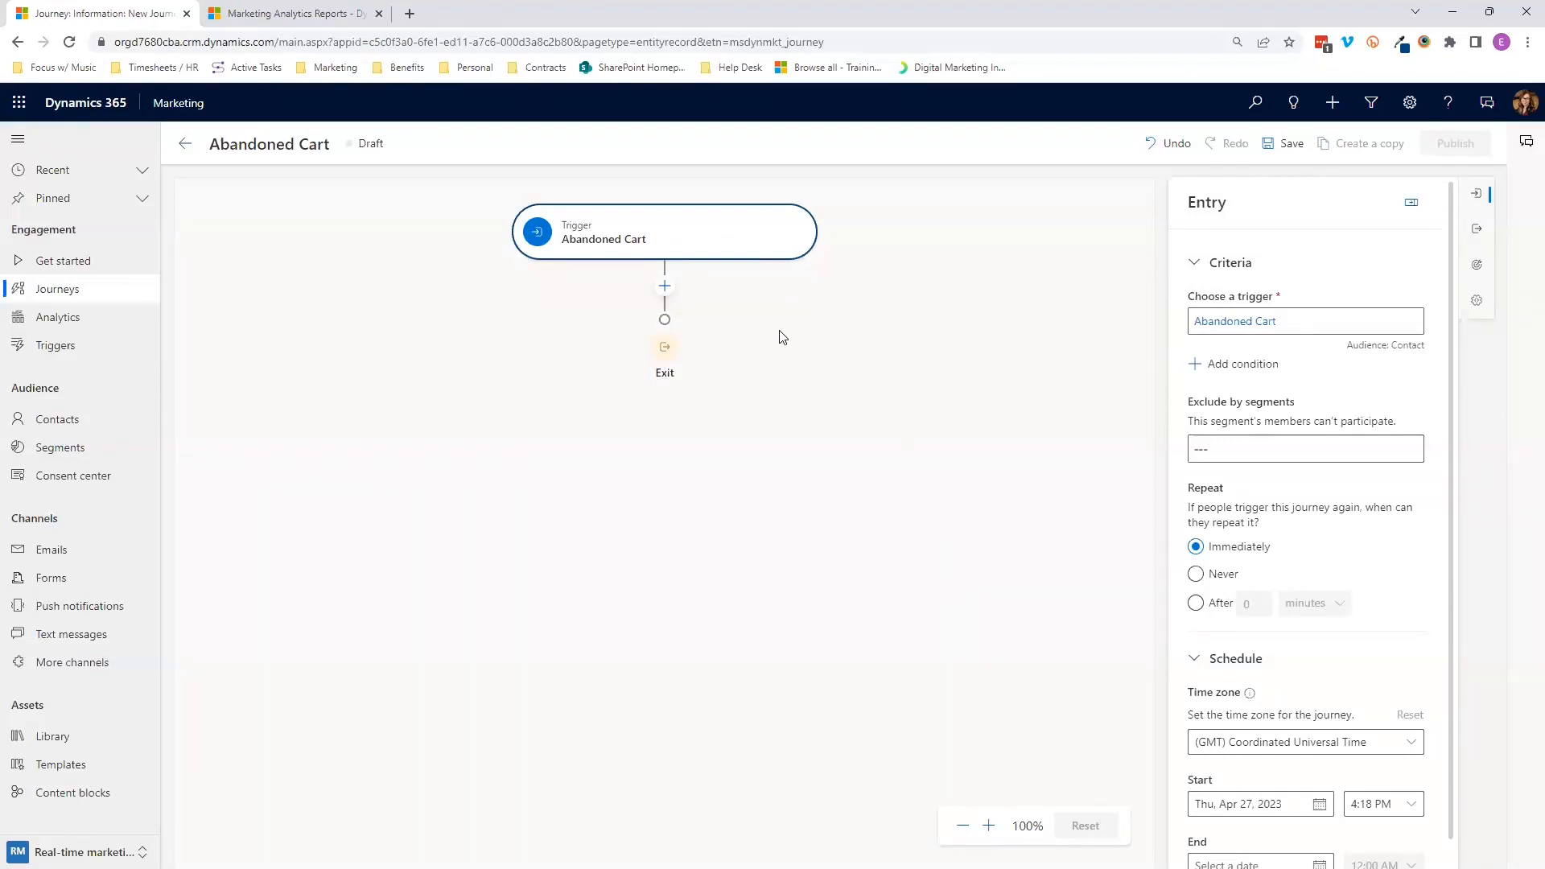
{"action": "left_click", "coordinate": [664, 285]}
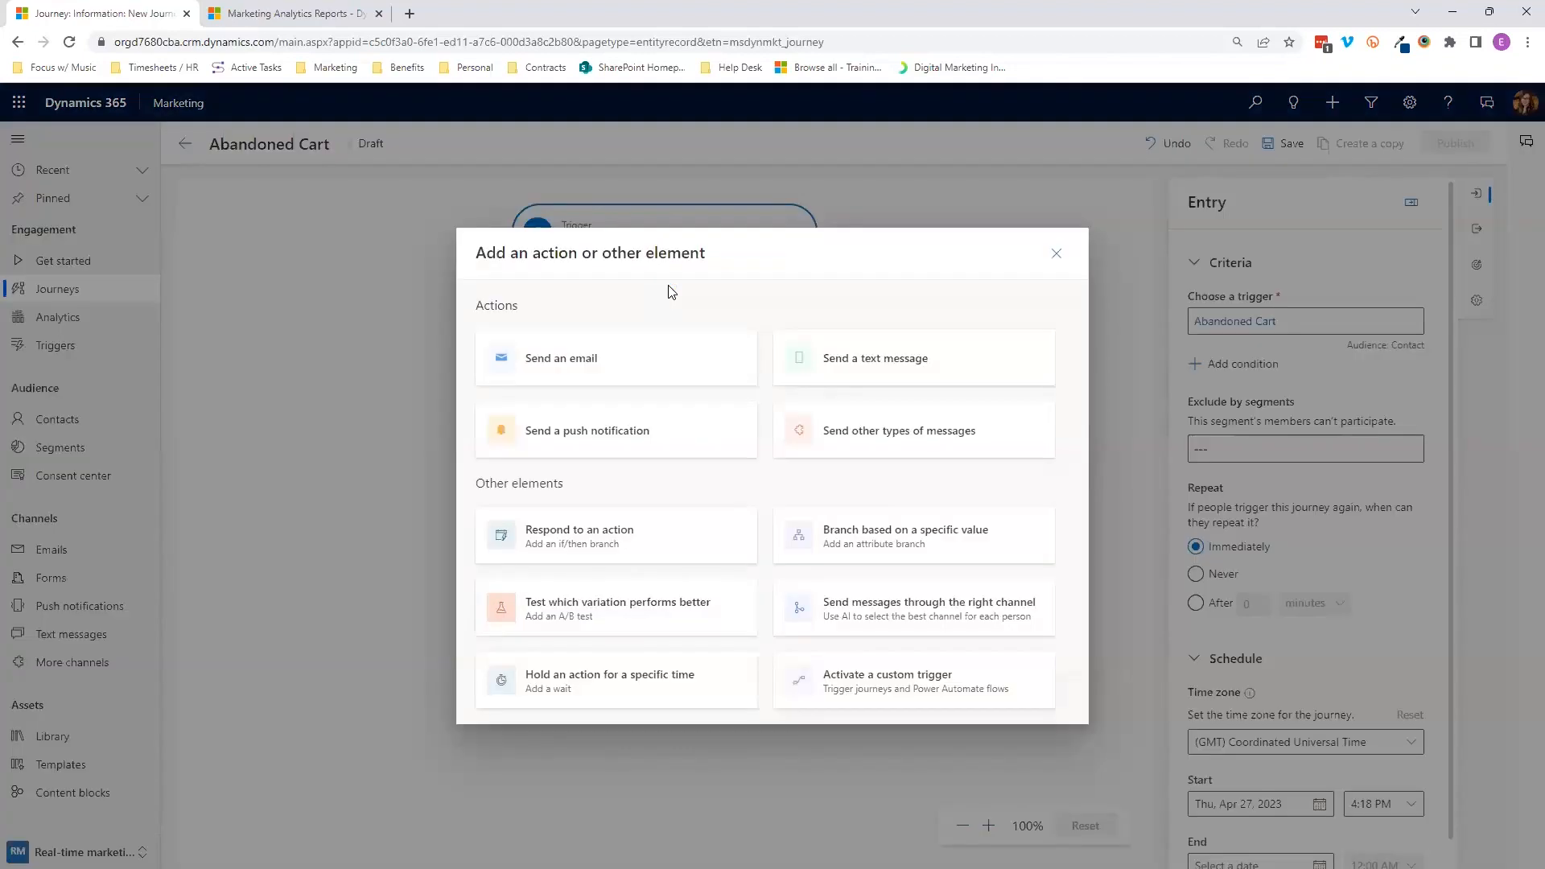
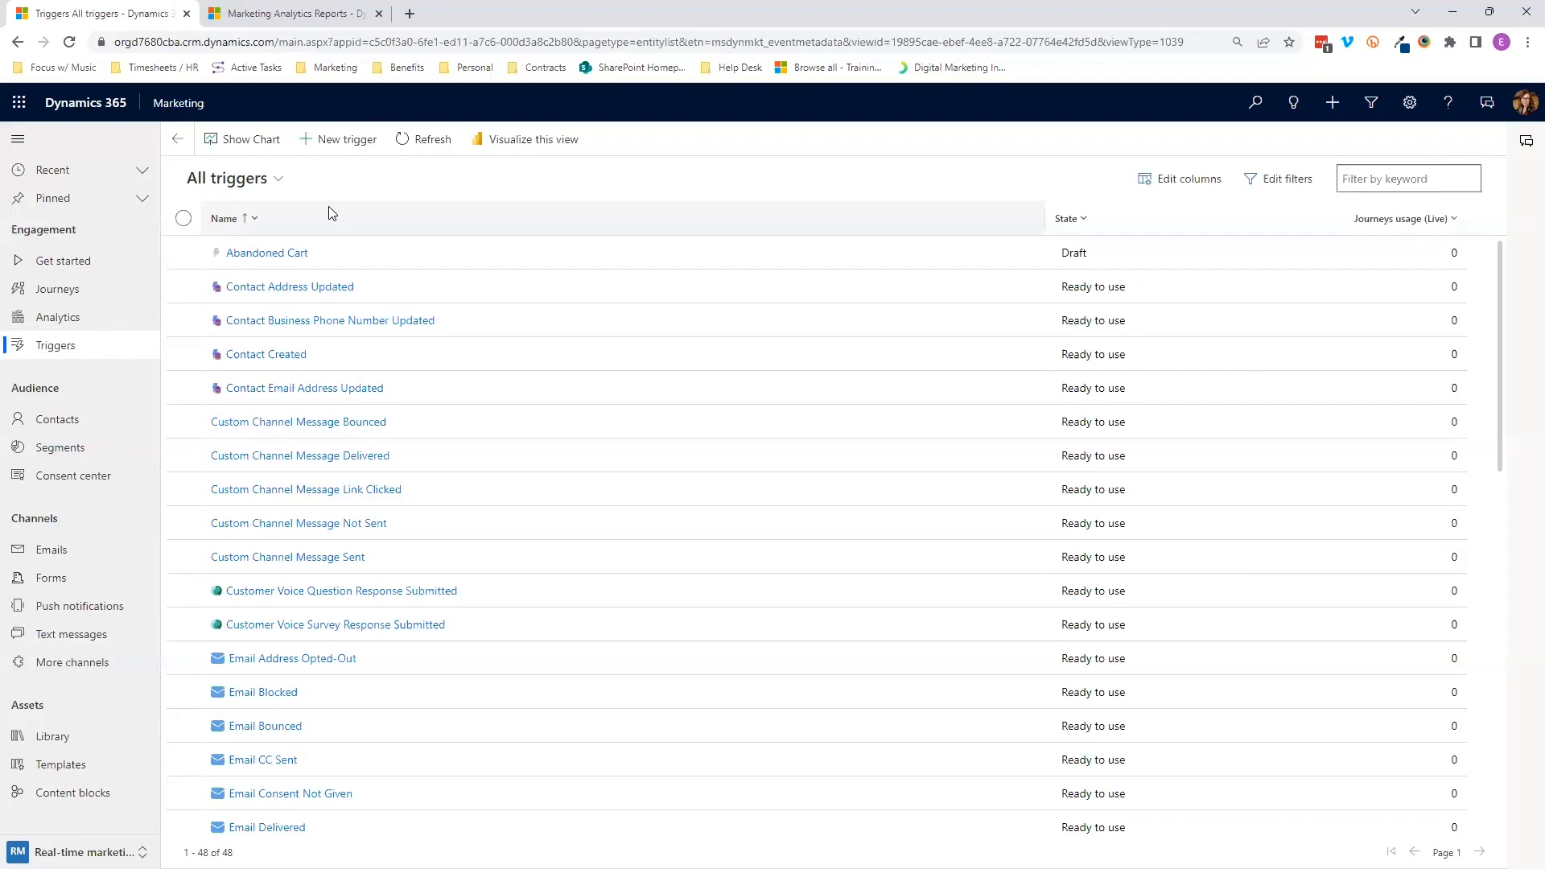
- View the Abandoned Cart trigger's attributes, and filter the triggers by "email opened" to view the Email Opened trigger
{"action": "left_click", "coordinate": [298, 254]}
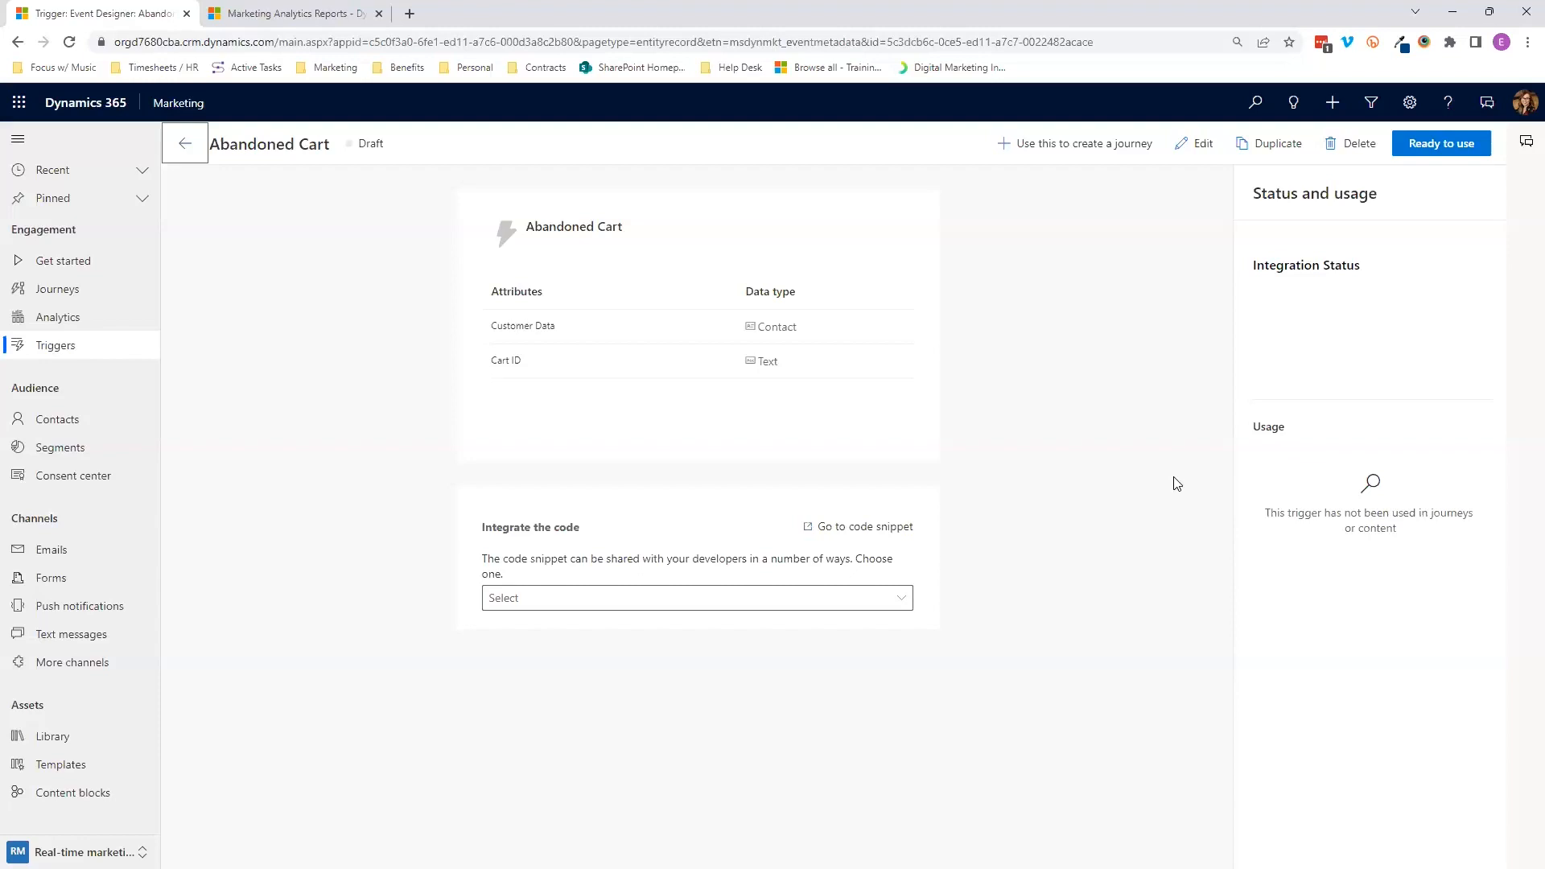
{"action": "left_click", "coordinate": [195, 160]}
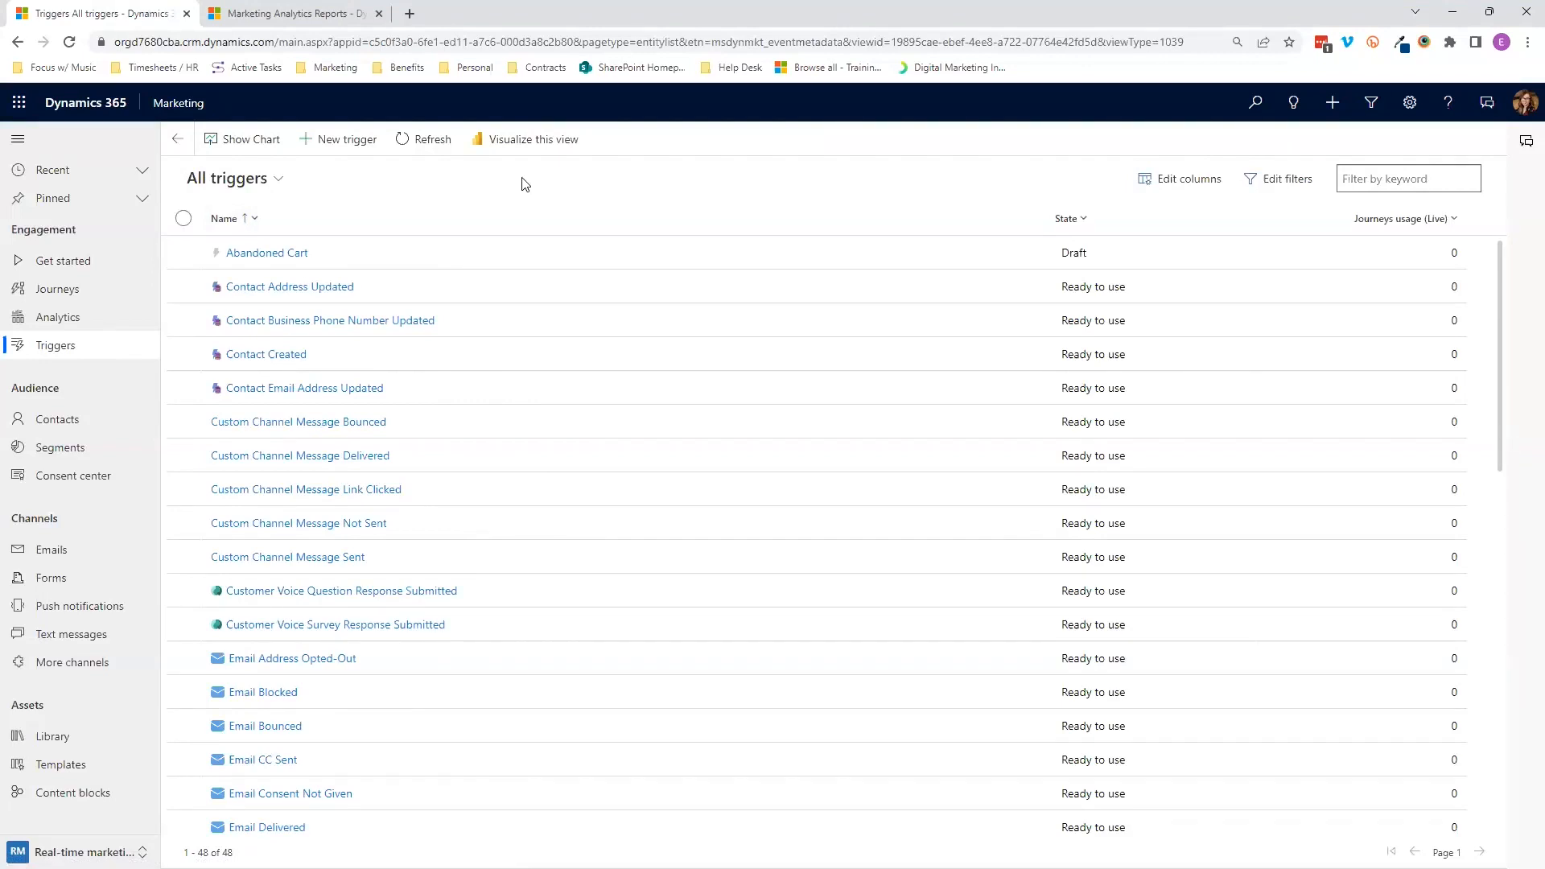
{"action": "left_click", "coordinate": [1371, 180]}
{"action": "type", "text": "email opened"}
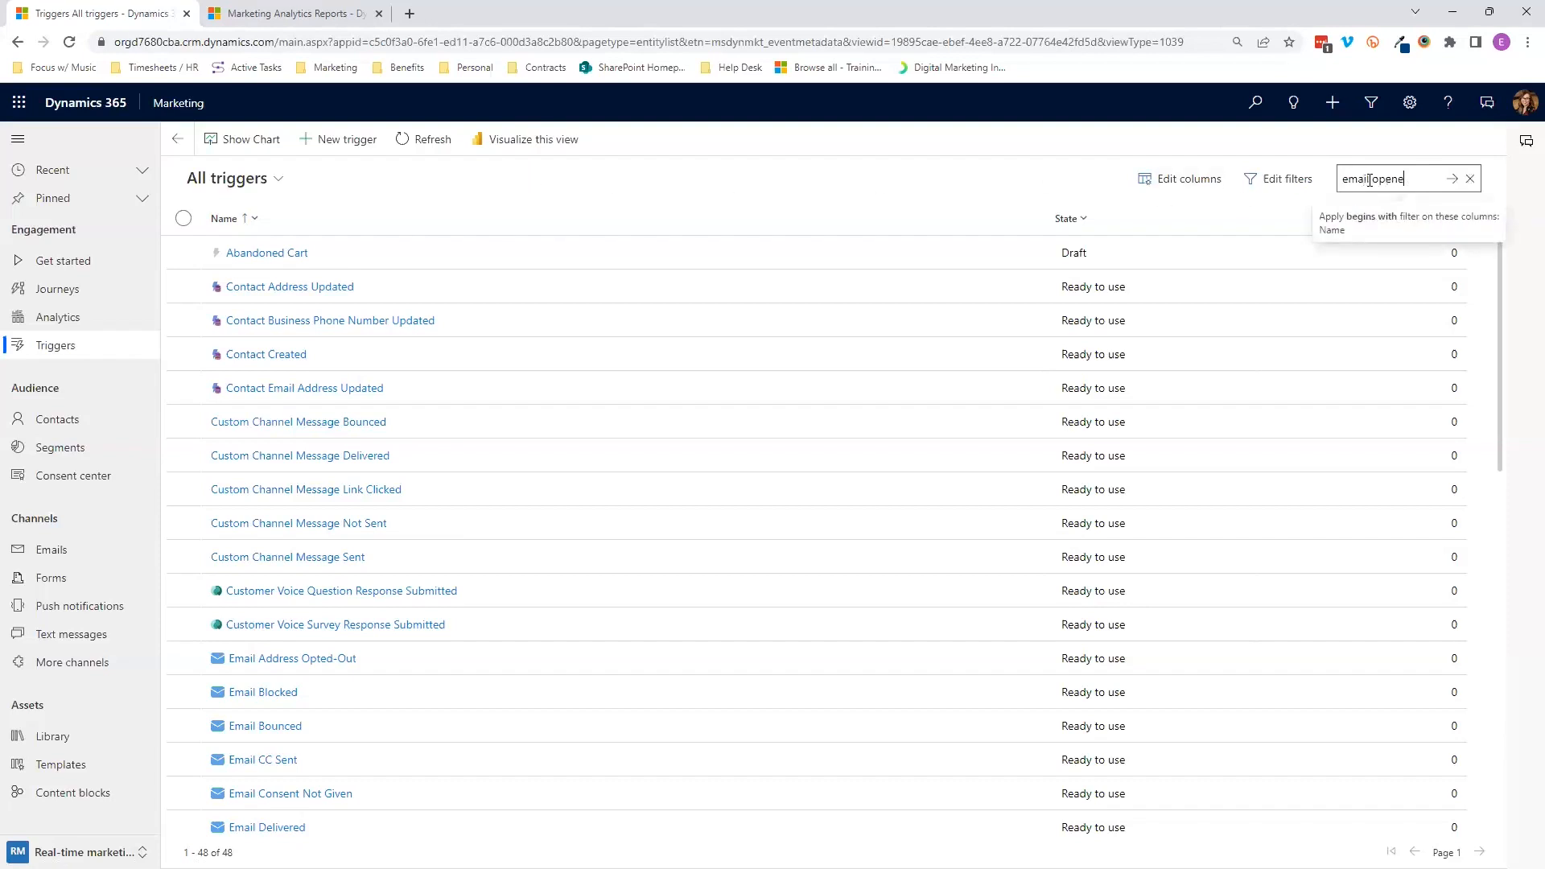
{"action": "key", "text": "Return"}
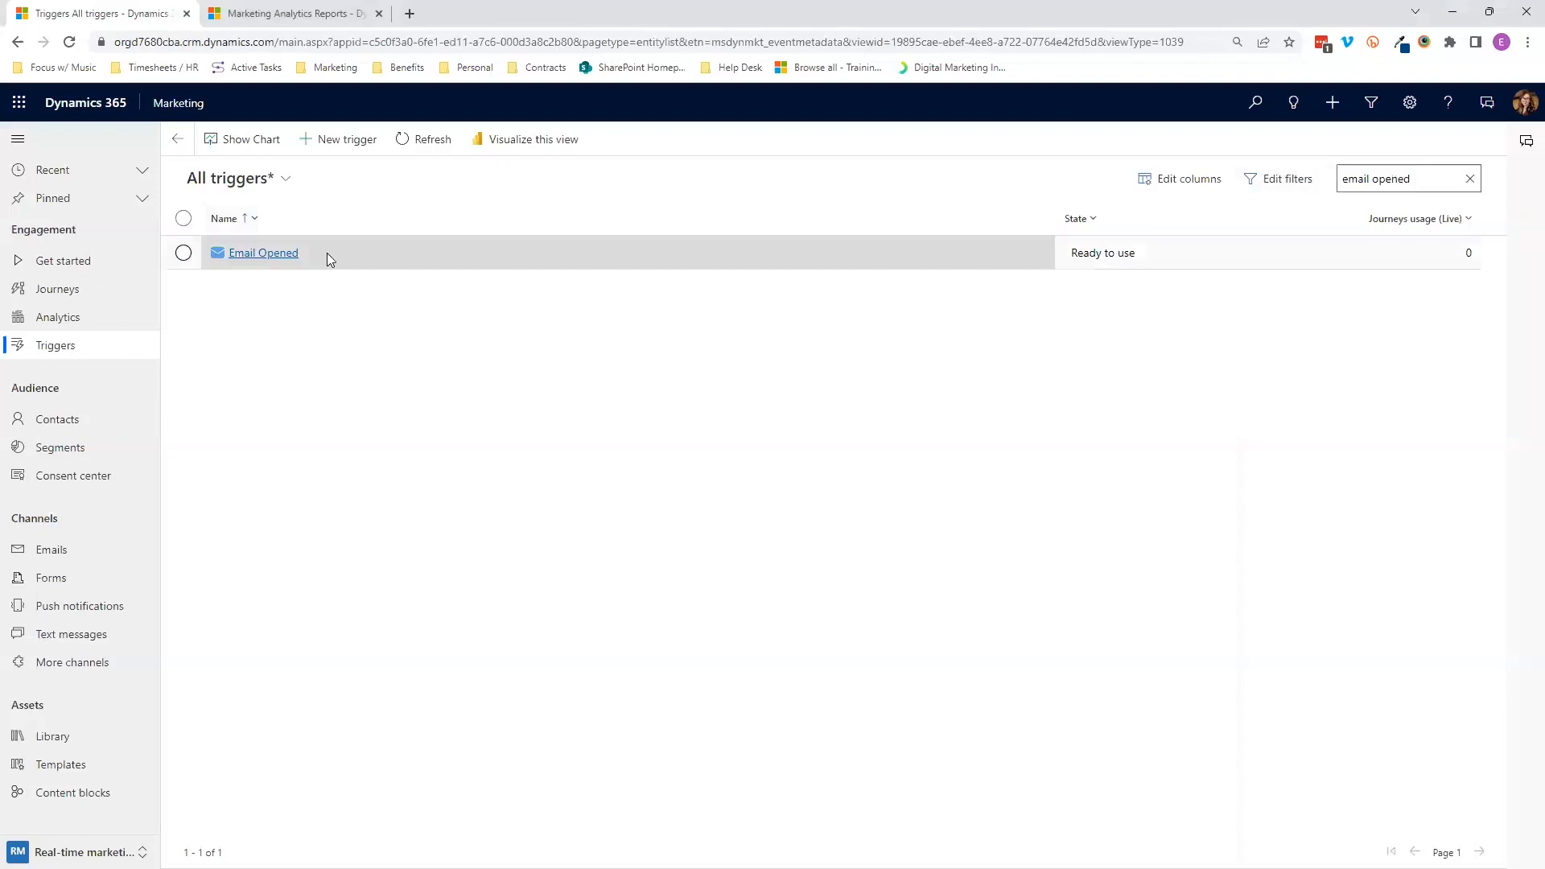
{"action": "left_click", "coordinate": [263, 254]}
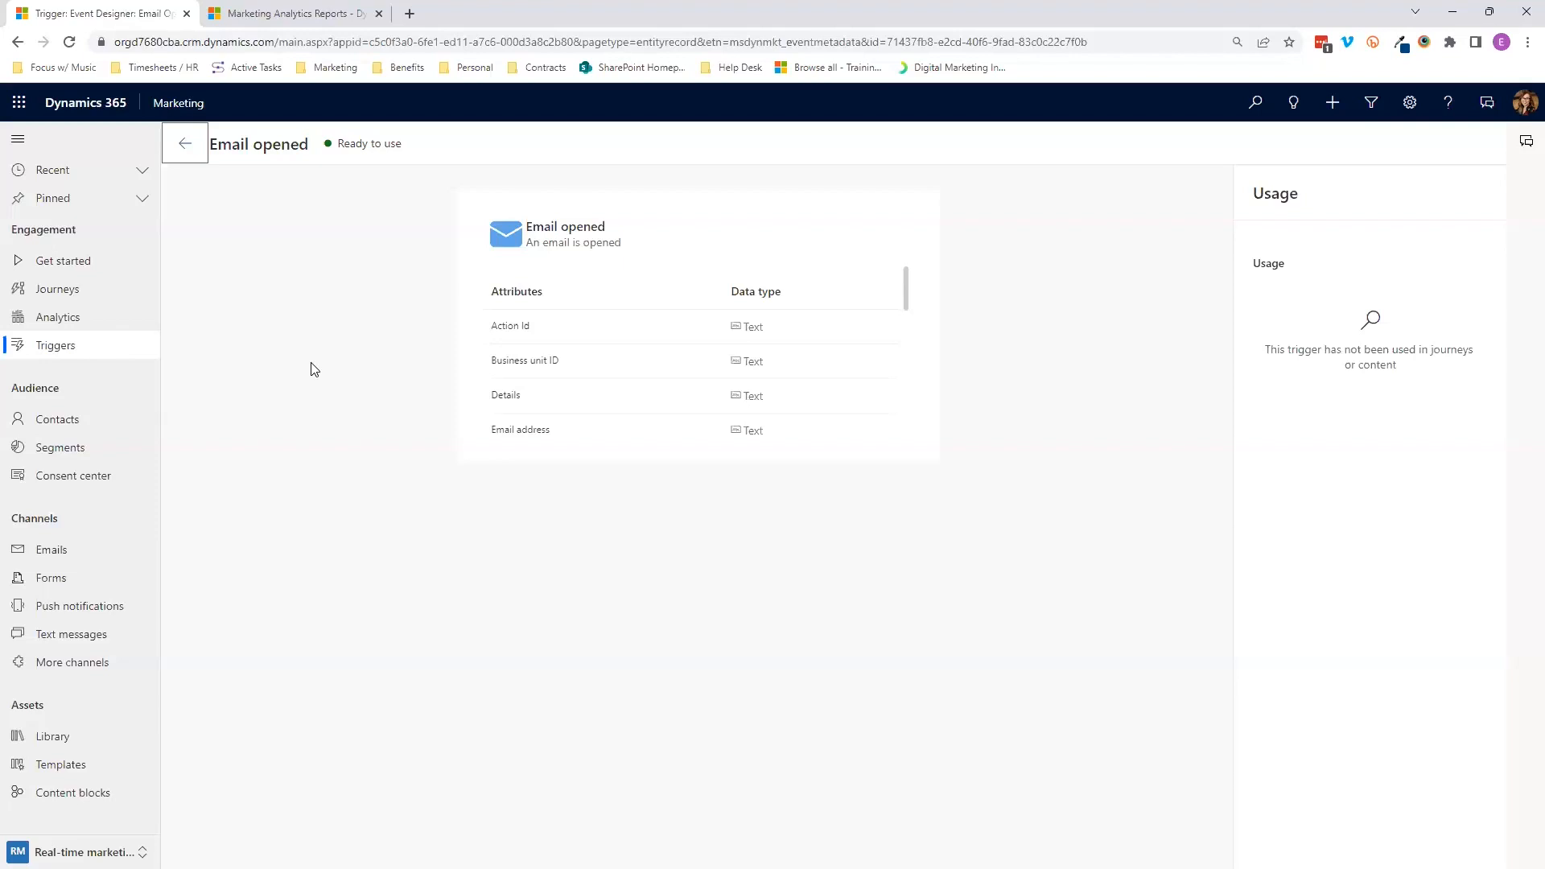
{"action": "left_click", "coordinate": [184, 143]}
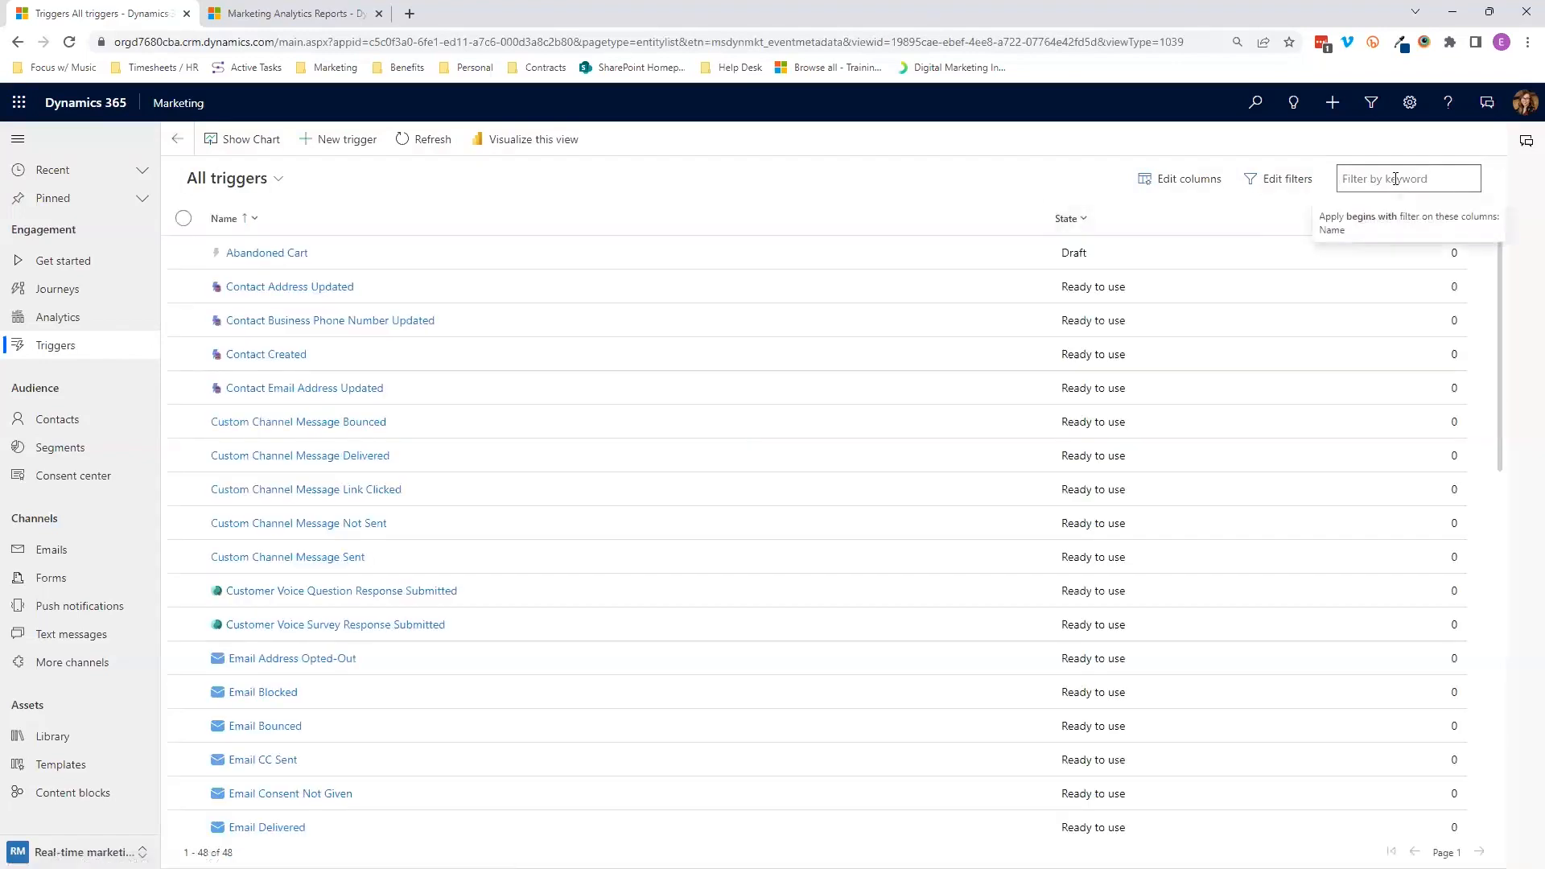
- Filter the triggers by "marketing form" and view the Marketing Form Submitted trigger's attributes
{"action": "type", "text": "marketing form"}
{"action": "key", "text": "Return"}
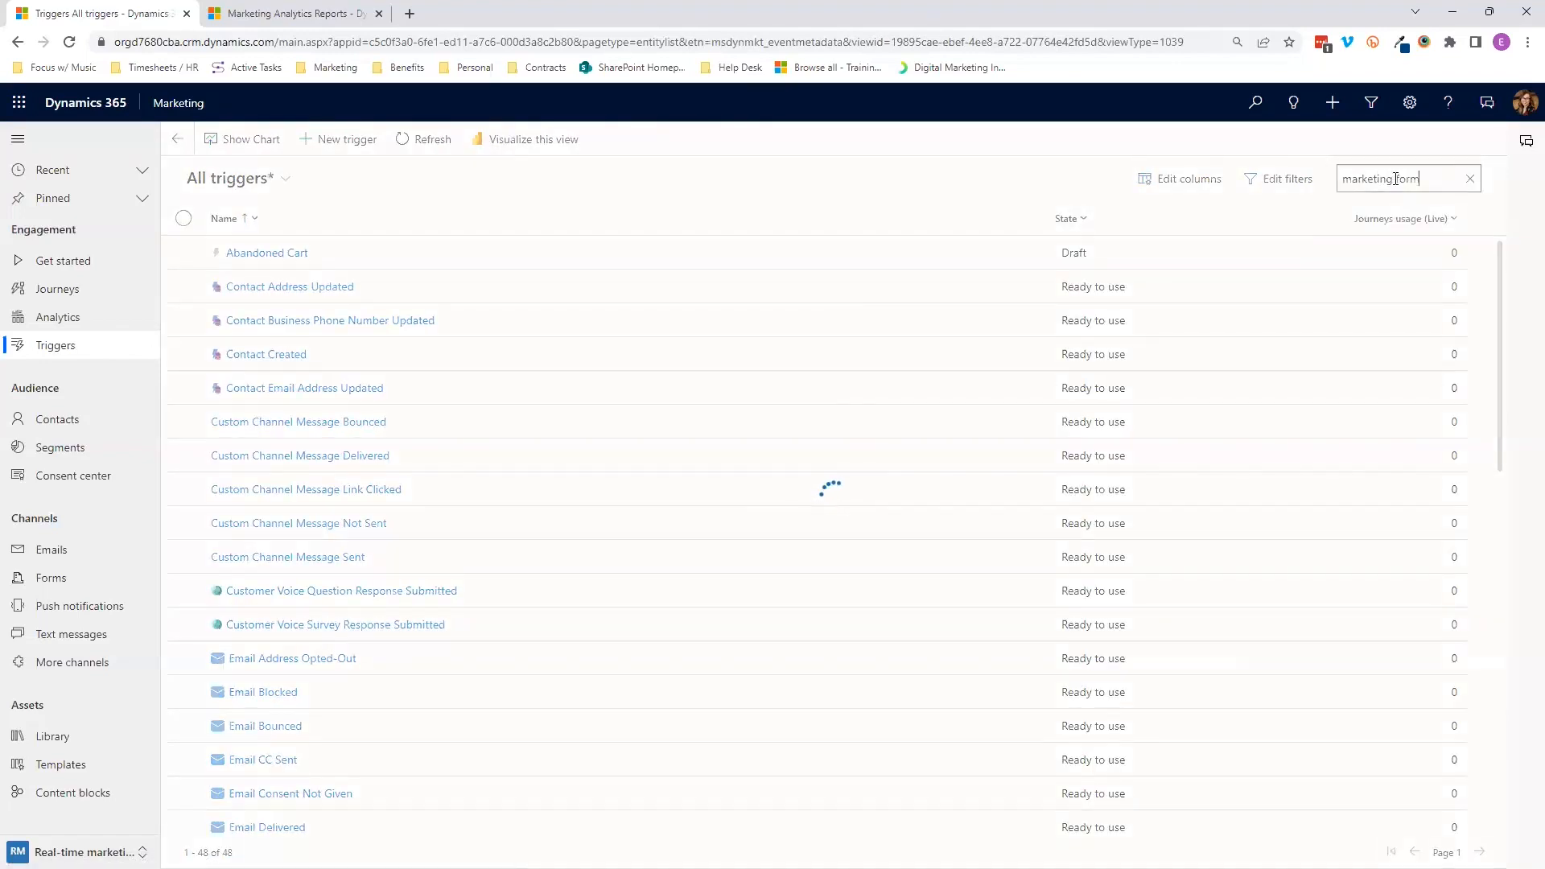
{"action": "left_click", "coordinate": [338, 252]}
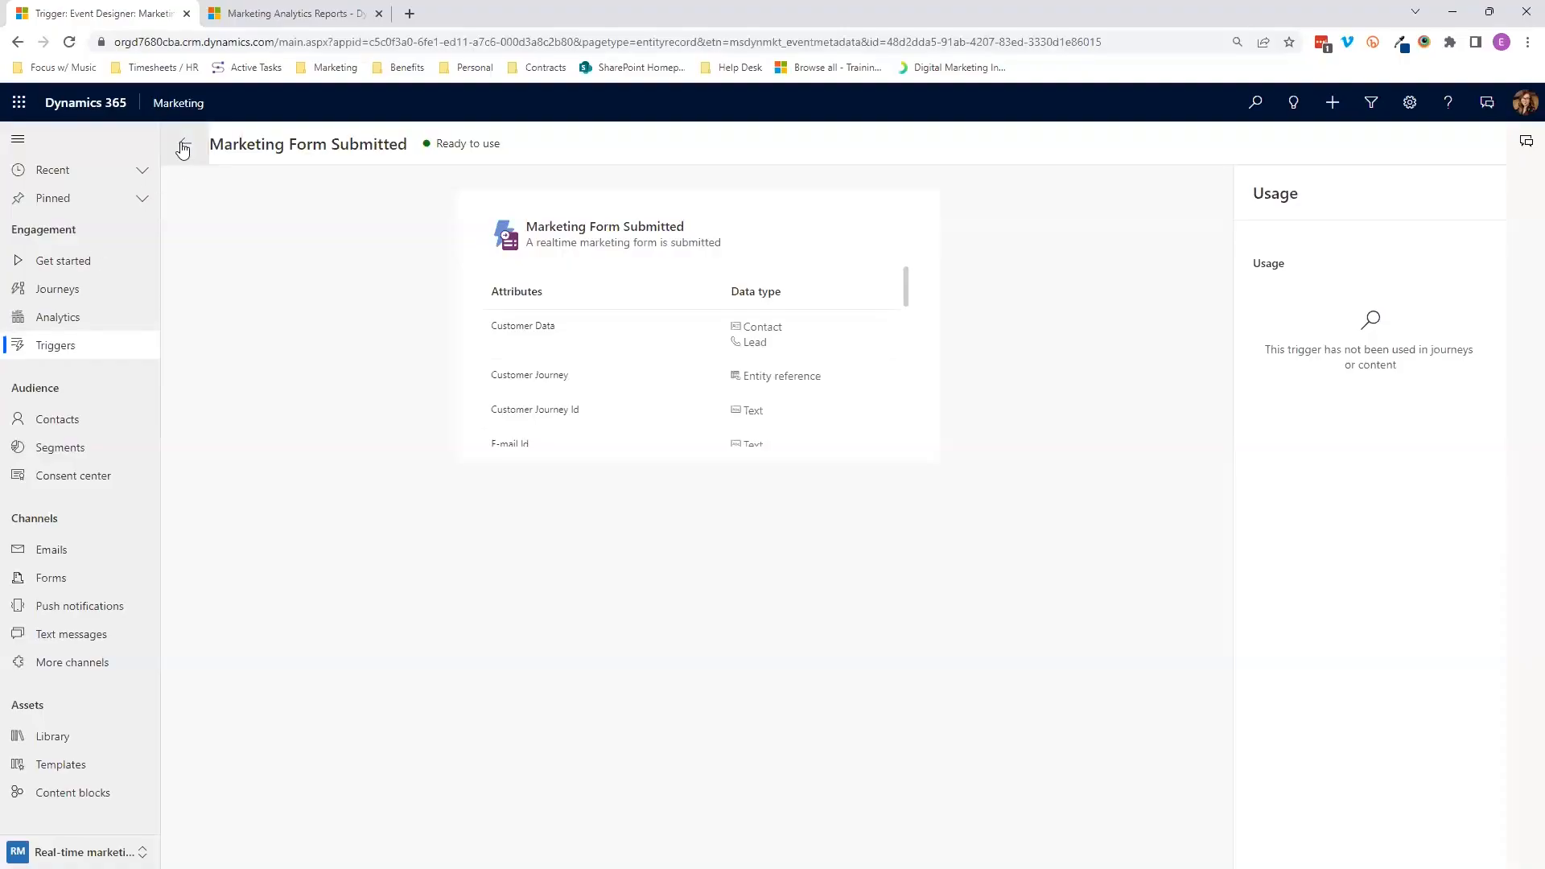
{"action": "left_click", "coordinate": [185, 147]}
- Filter the triggers by "text message" and view the first match, and open the form for creating a new trigger
{"action": "left_click", "coordinate": [1399, 171]}
{"action": "type", "text": "text message"}
{"action": "key", "text": "Return"}
{"action": "left_click", "coordinate": [307, 254]}
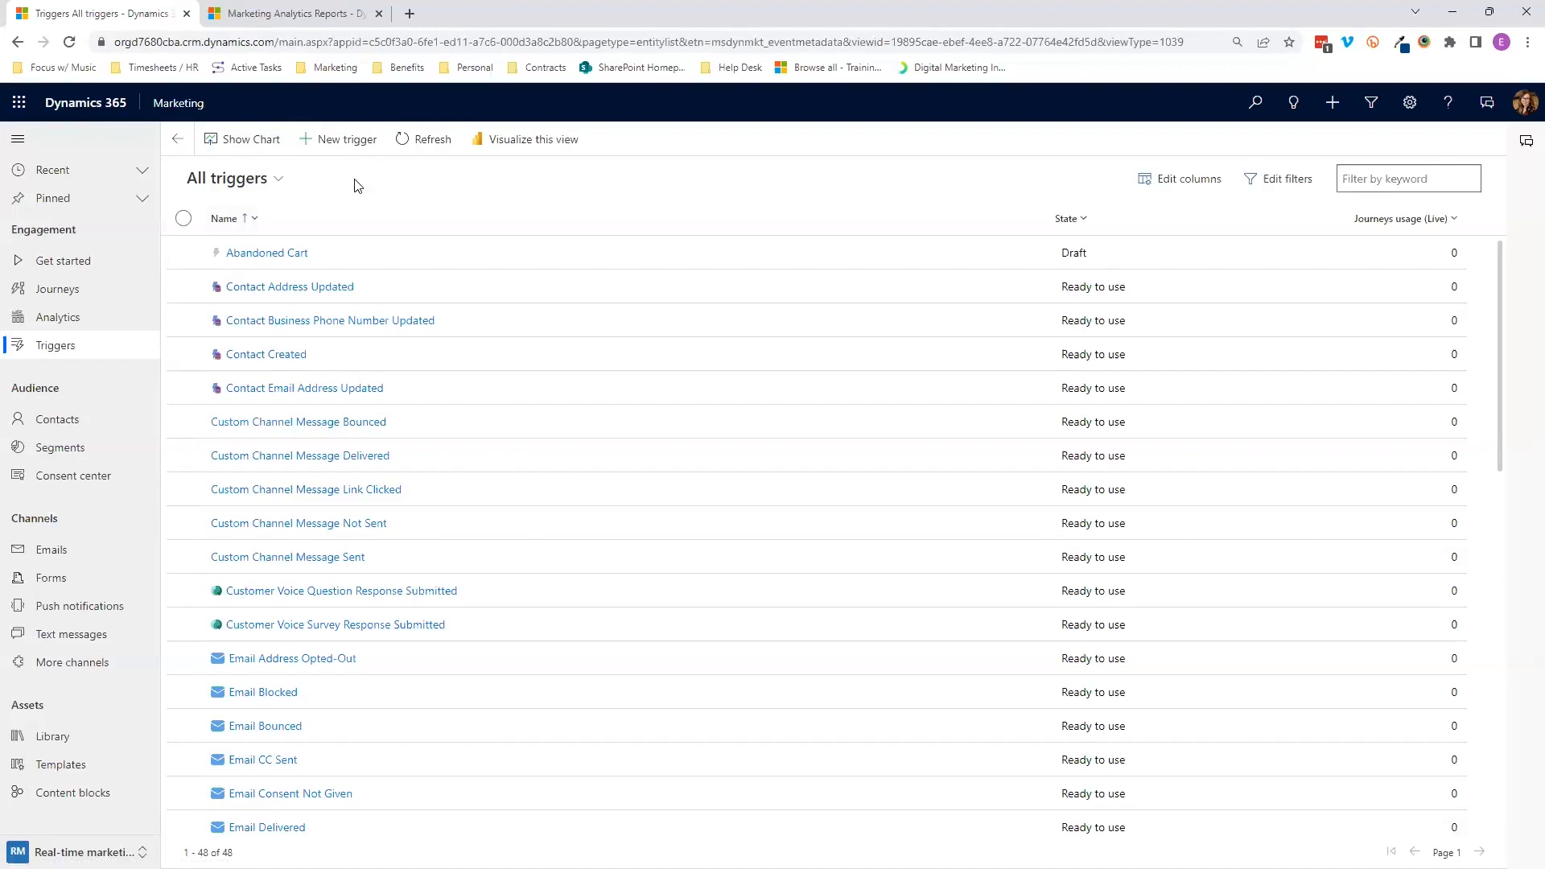
{"action": "left_click", "coordinate": [340, 145]}
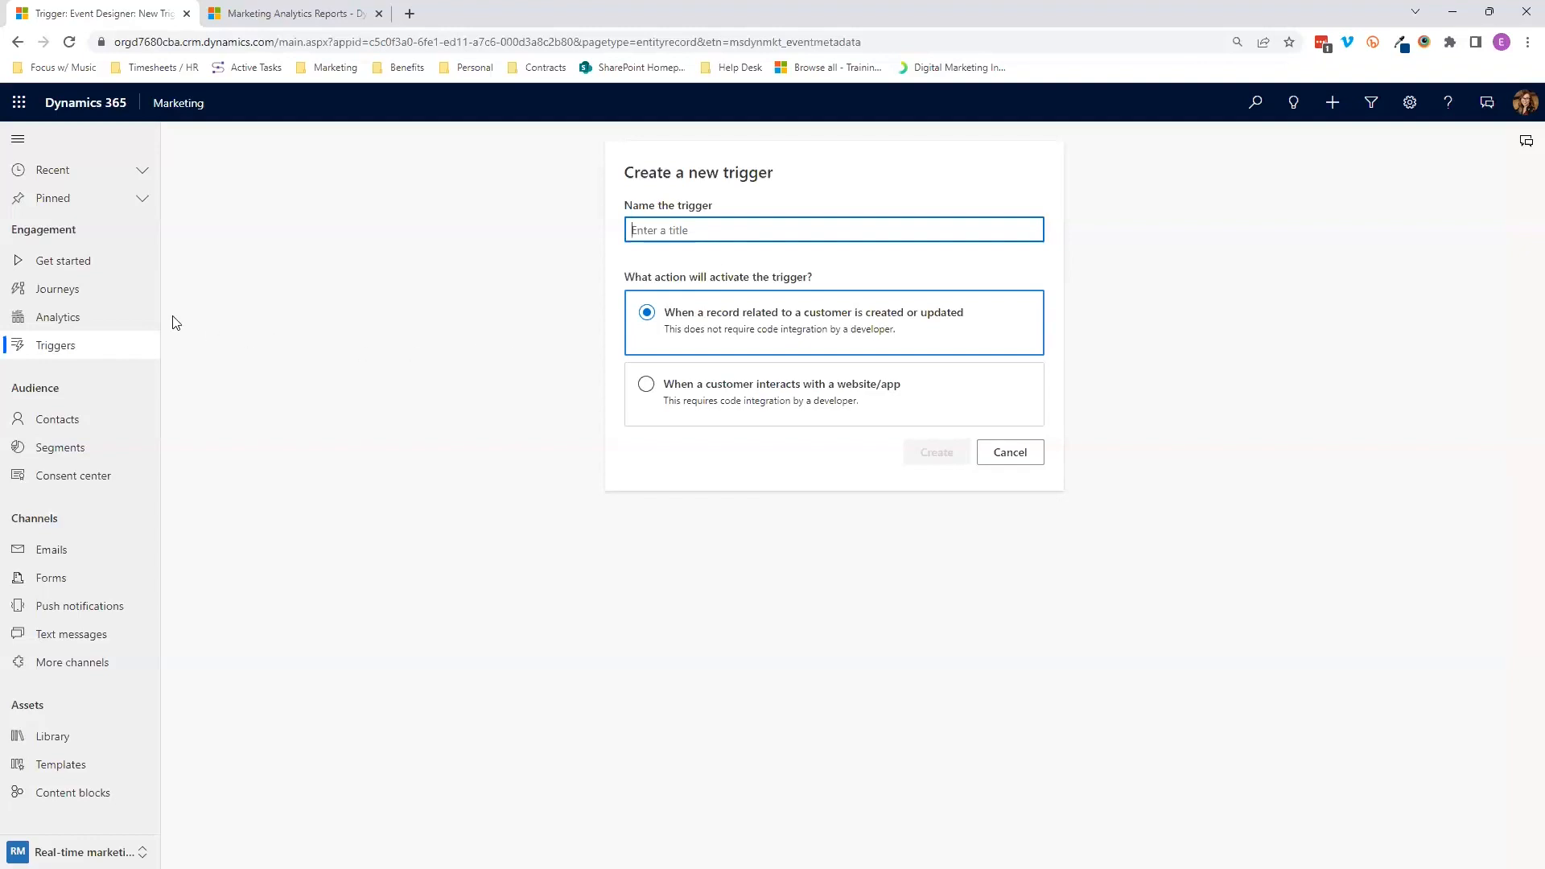
- View the journey and channel analytics dashboards, including those of the second environment, and the active contacts list
{"action": "left_click", "coordinate": [122, 319]}
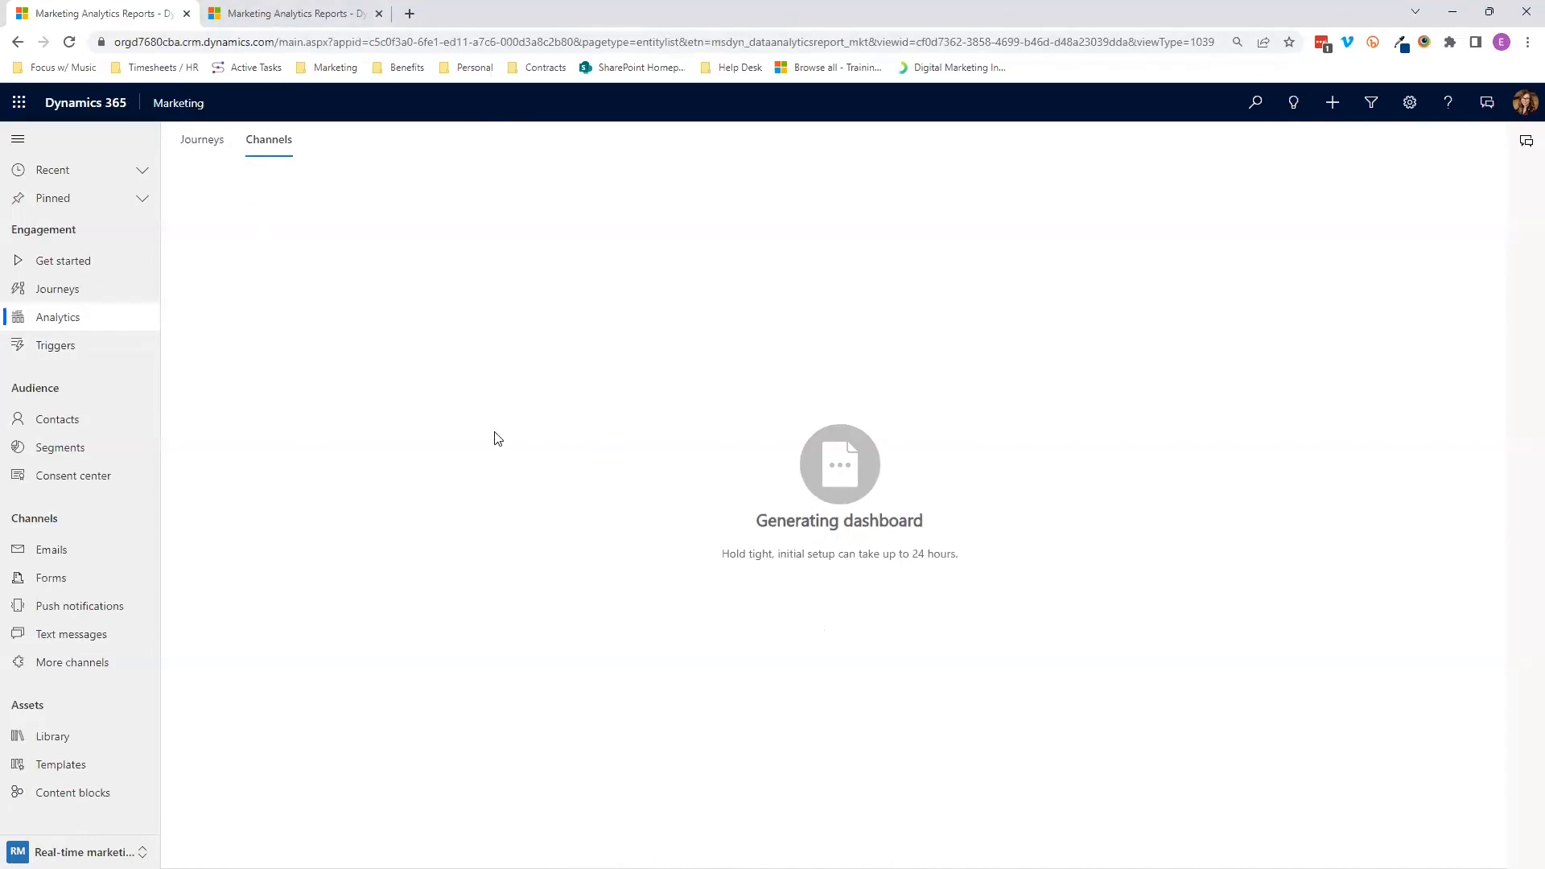
{"action": "left_click", "coordinate": [287, 12]}
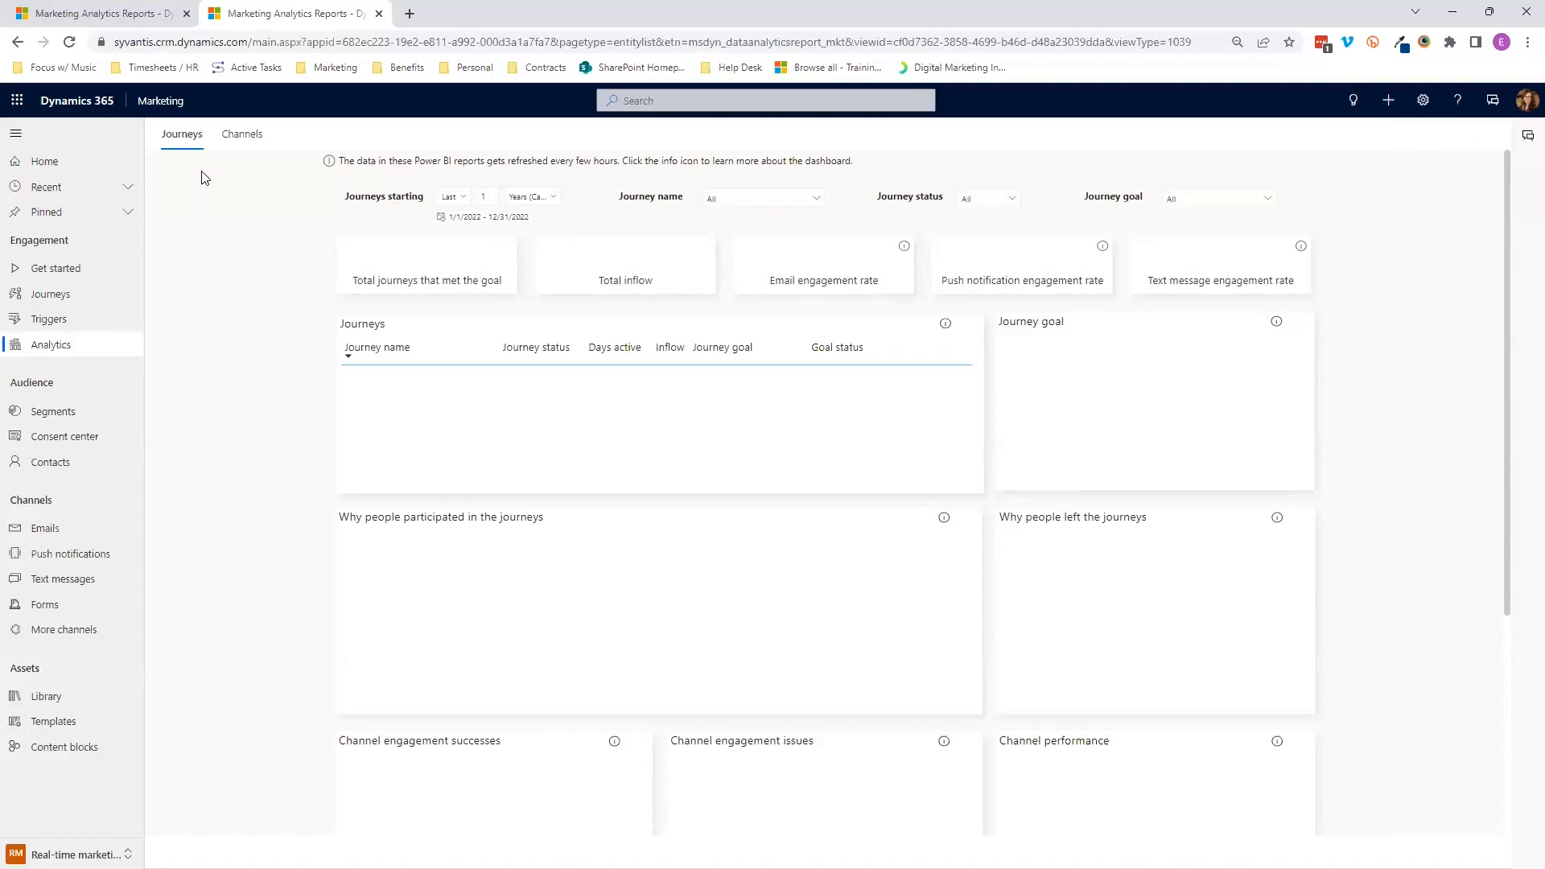
{"action": "left_click", "coordinate": [247, 135]}
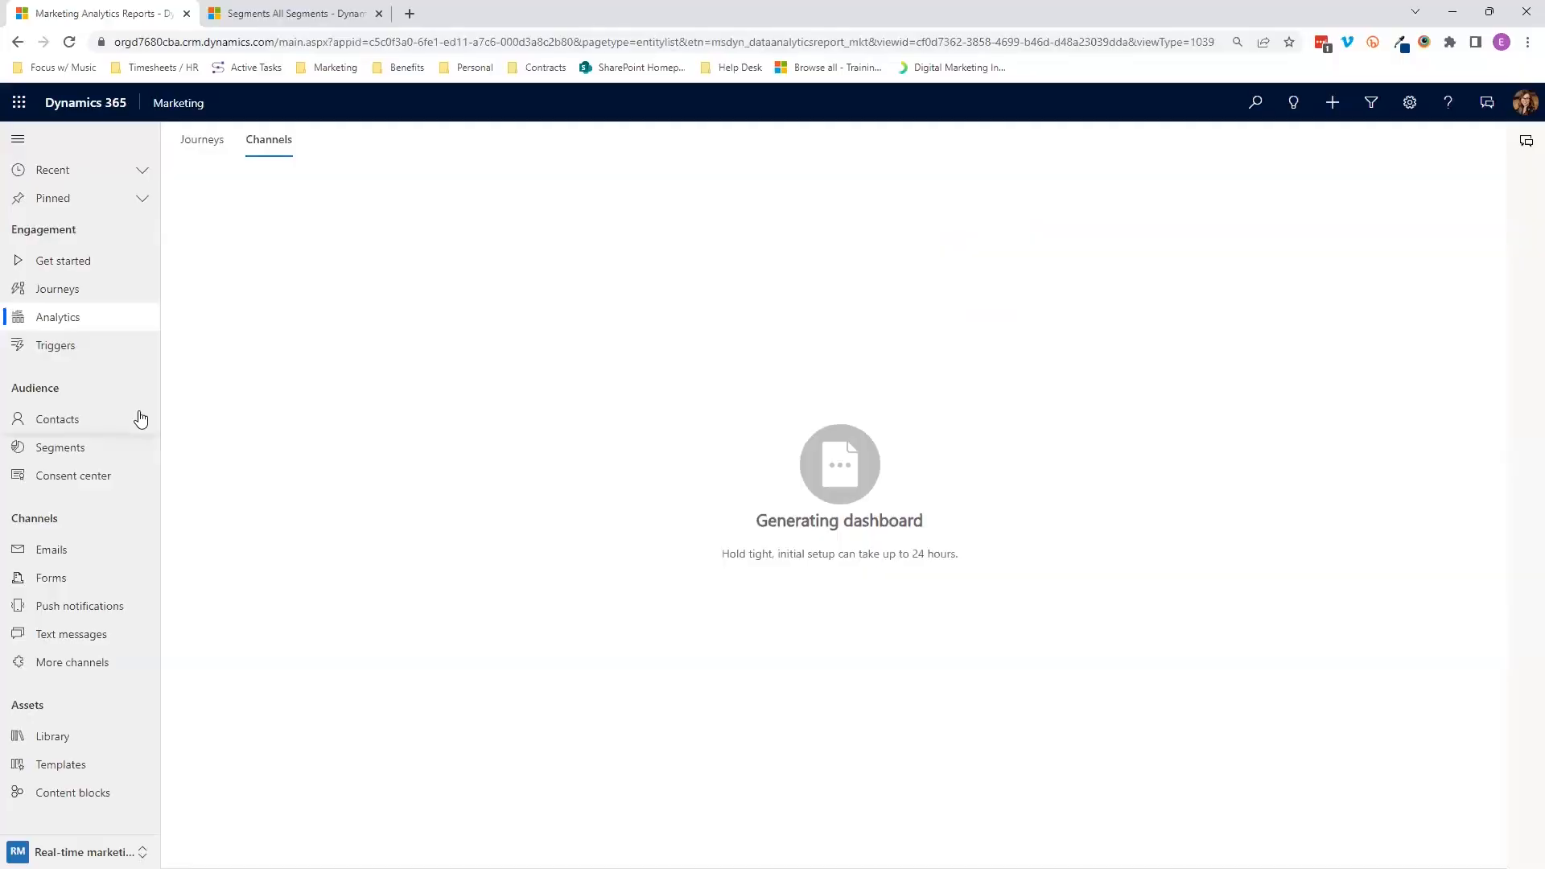
{"action": "left_click", "coordinate": [121, 425]}
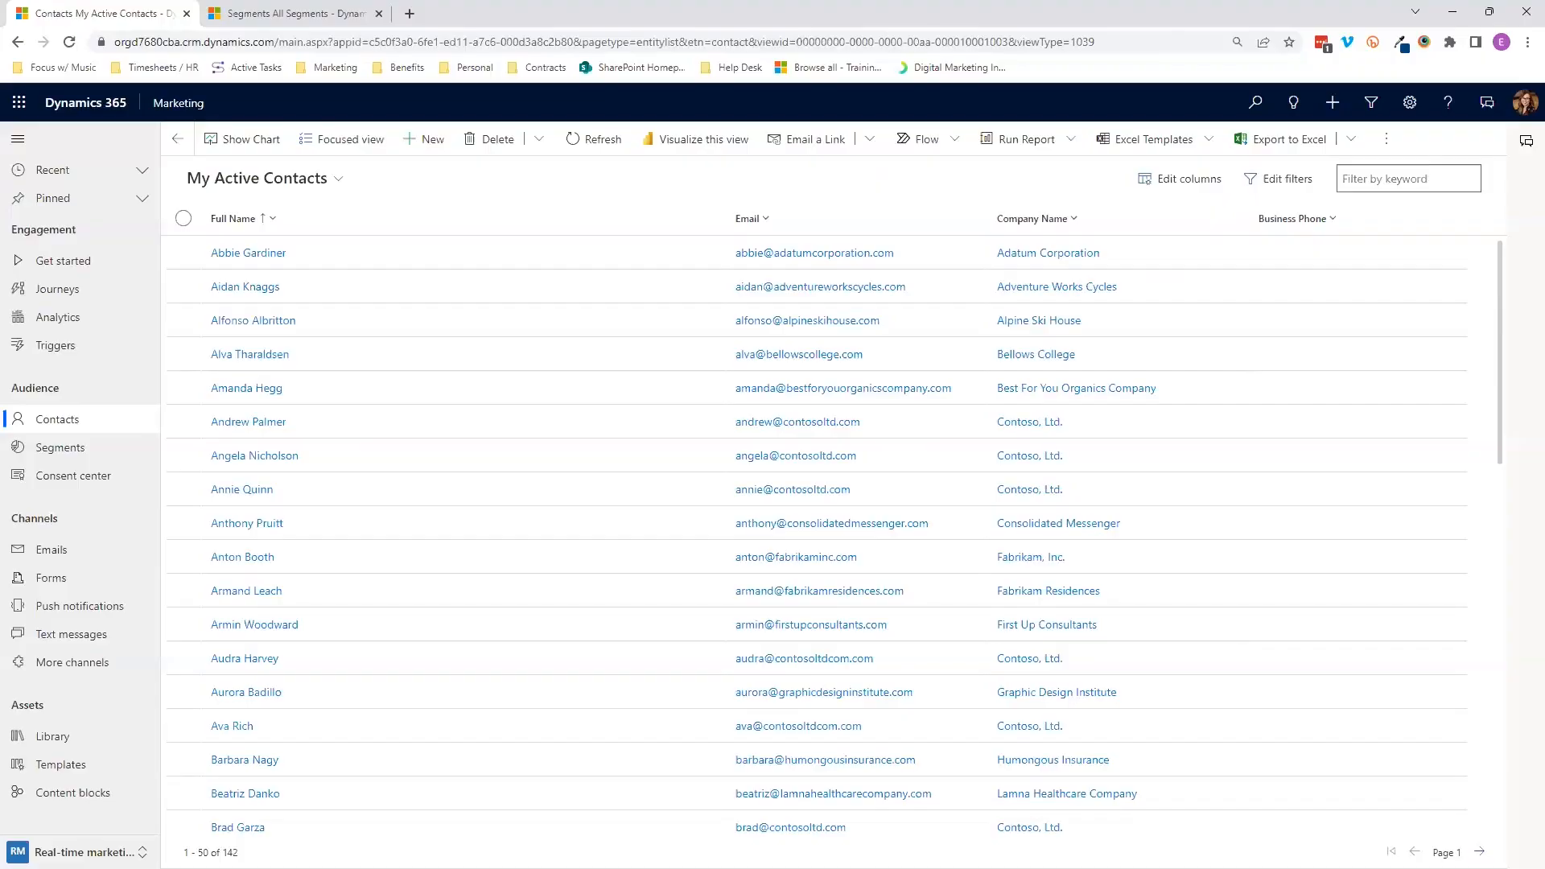
- Create a new segment named "2022 Qualified Leads" targeting the Lead audience, with the description "External referrals"
{"action": "left_click", "coordinate": [119, 451]}
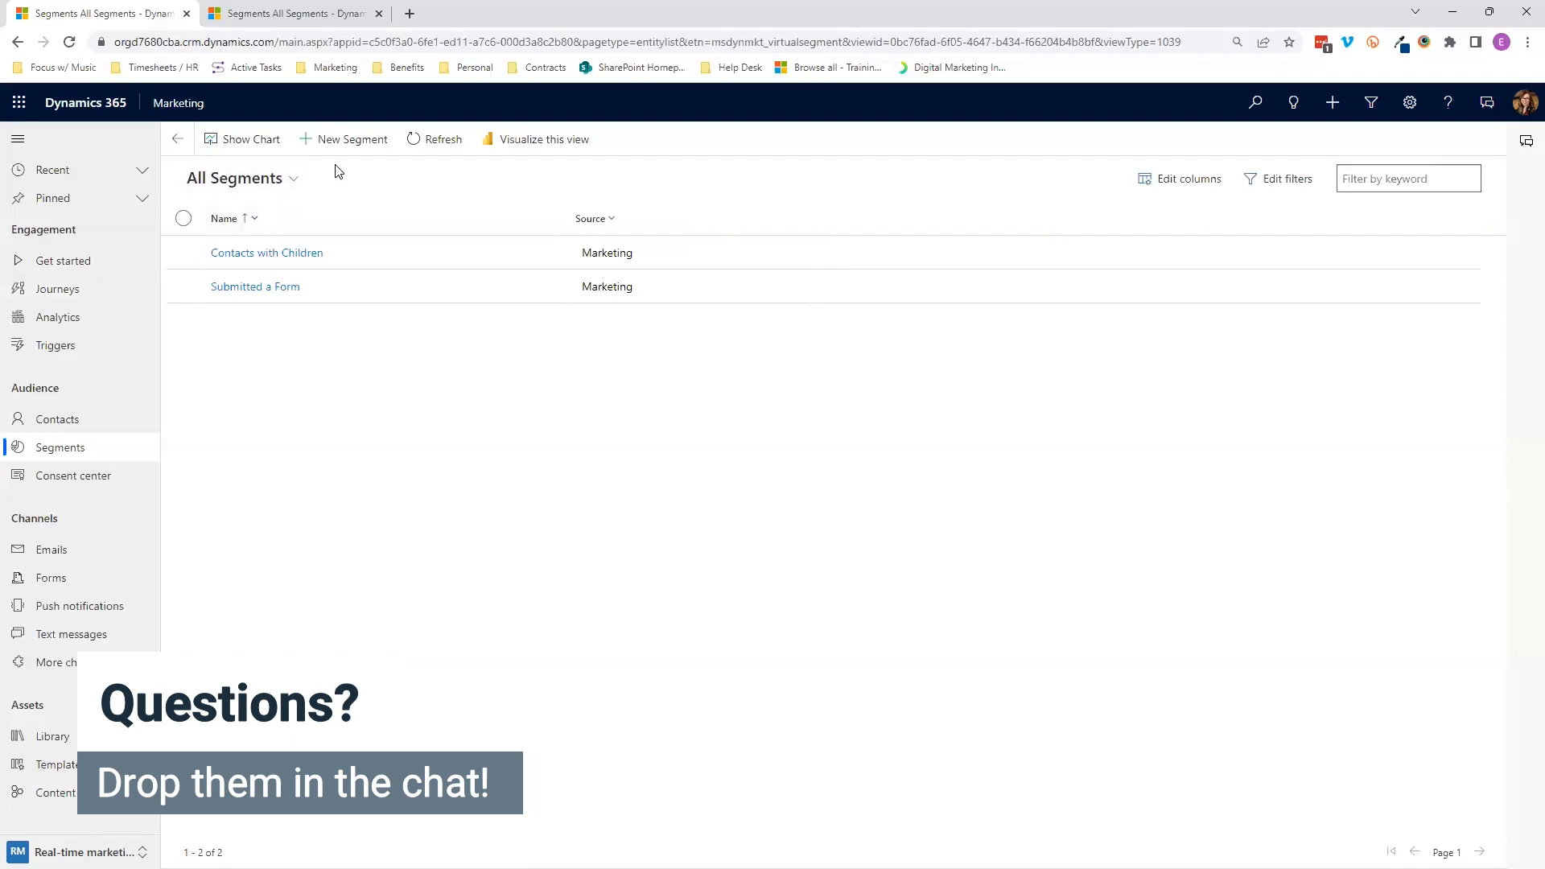
{"action": "left_click", "coordinate": [348, 143]}
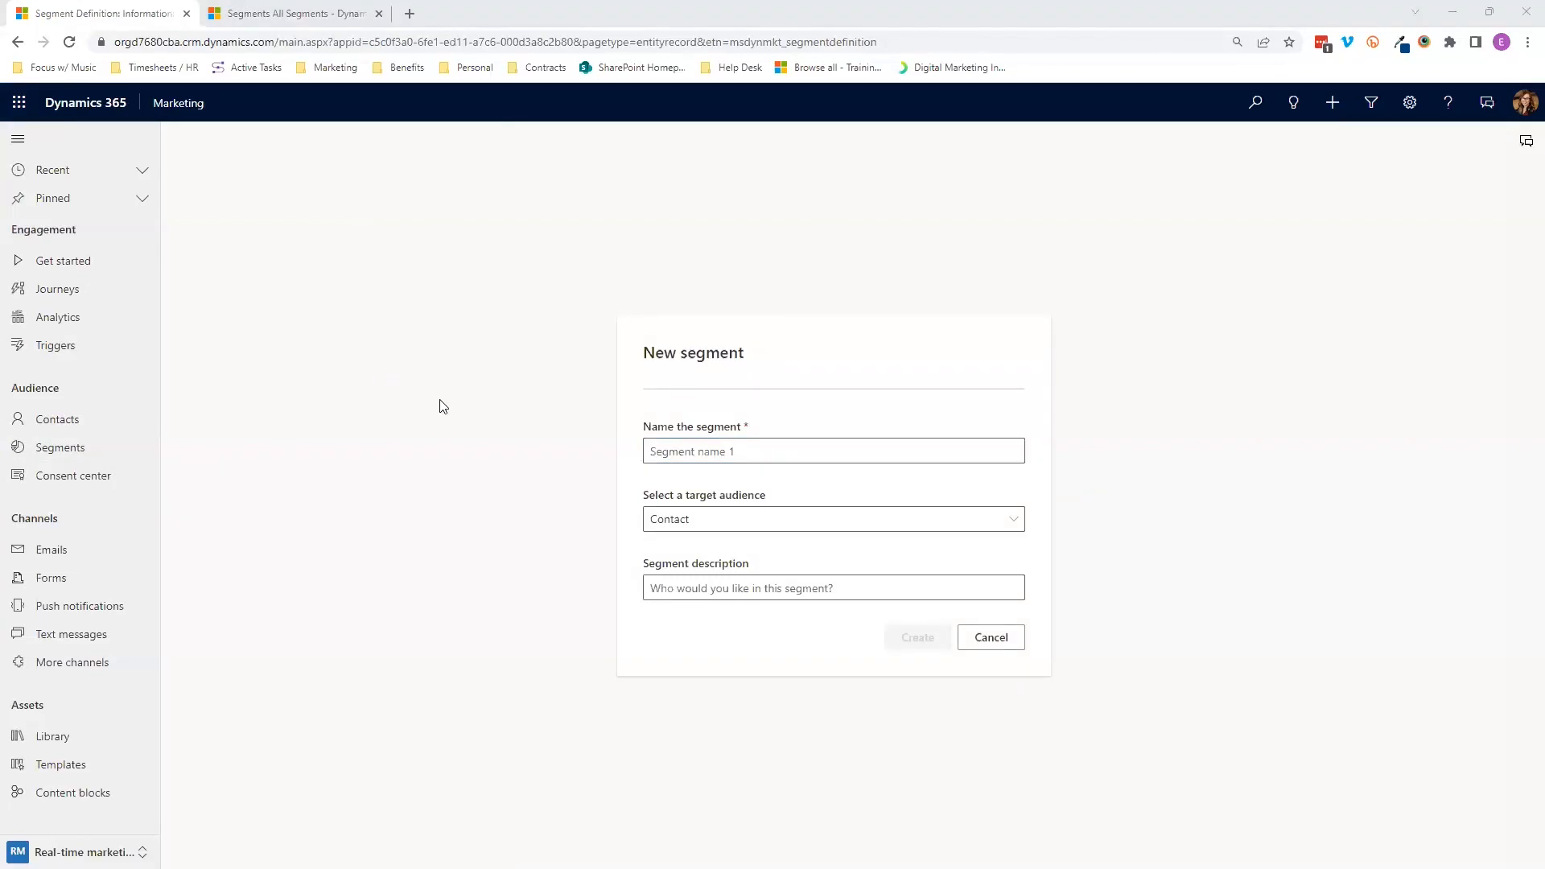
{"action": "left_click", "coordinate": [692, 454]}
{"action": "type", "text": "2022 Qualified Leads"}
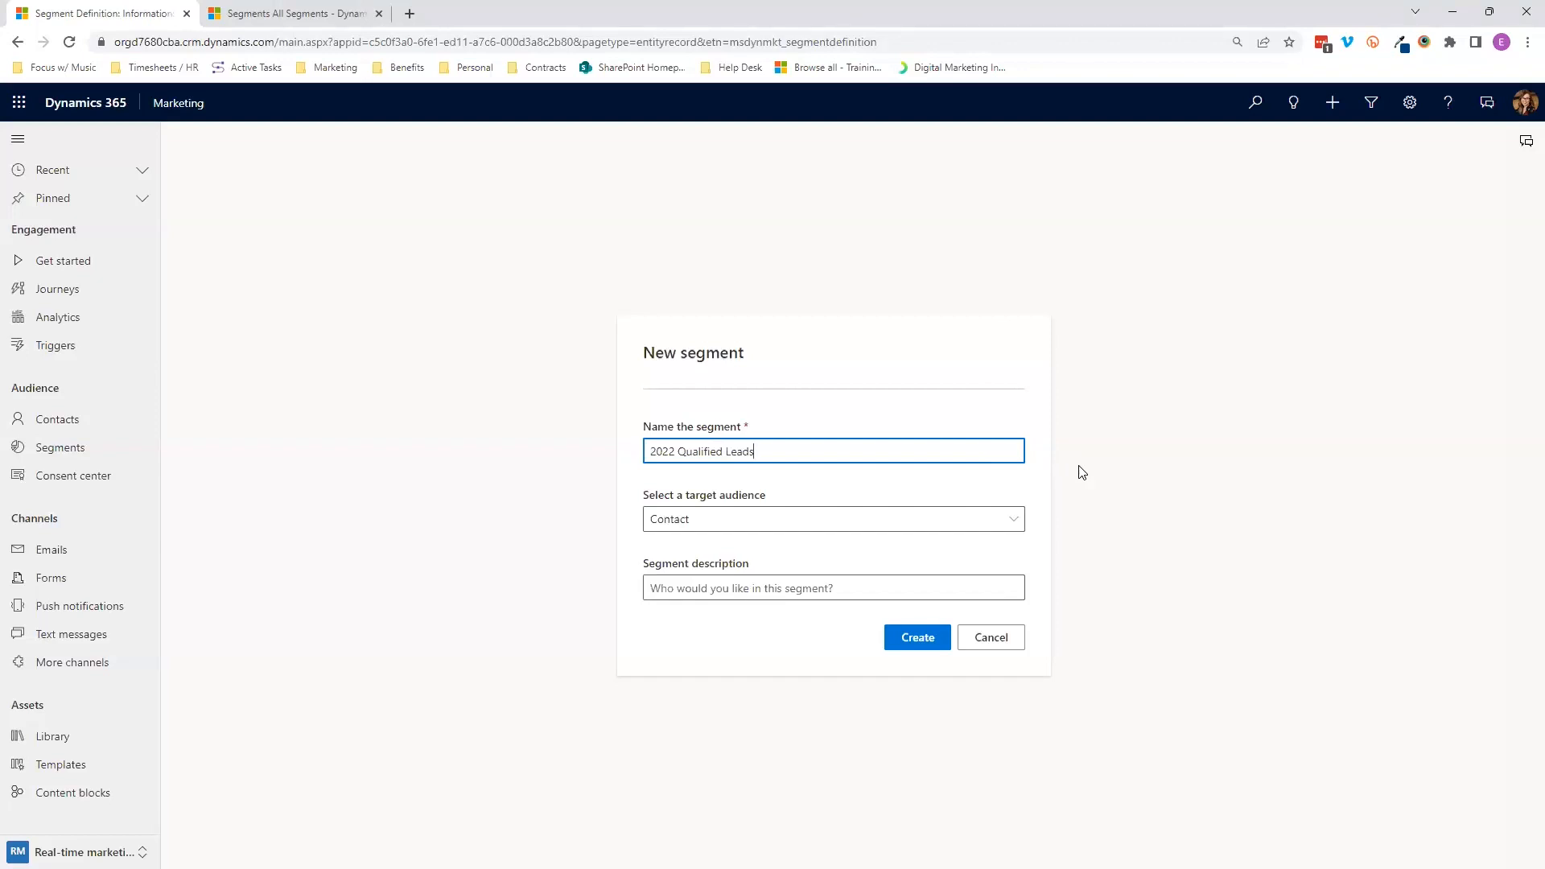
{"action": "left_click", "coordinate": [1012, 525]}
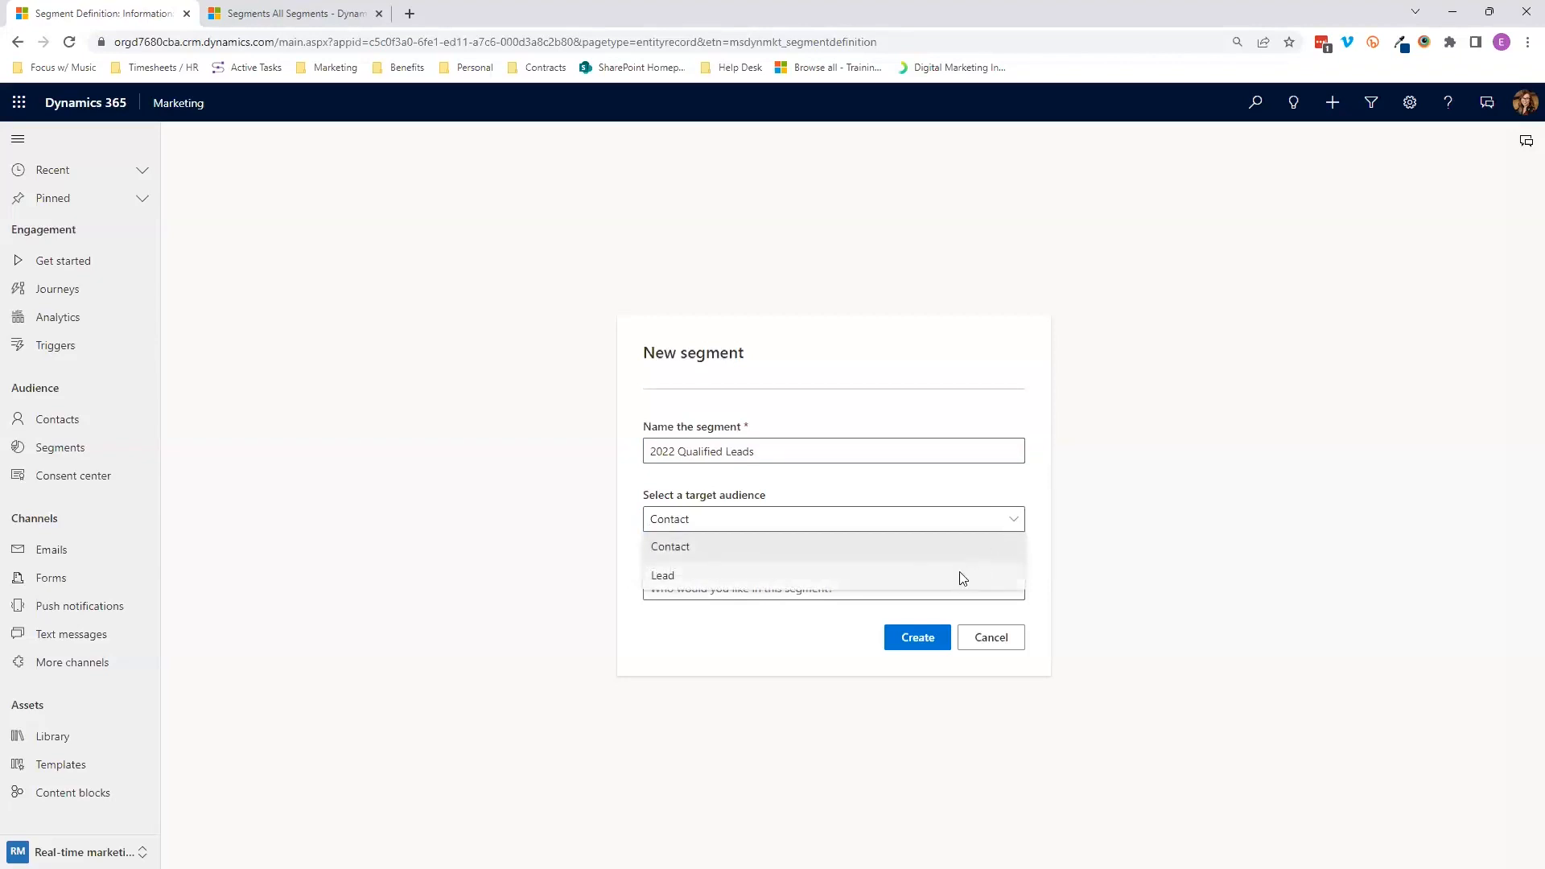
{"action": "left_click", "coordinate": [963, 576]}
{"action": "left_click", "coordinate": [984, 590]}
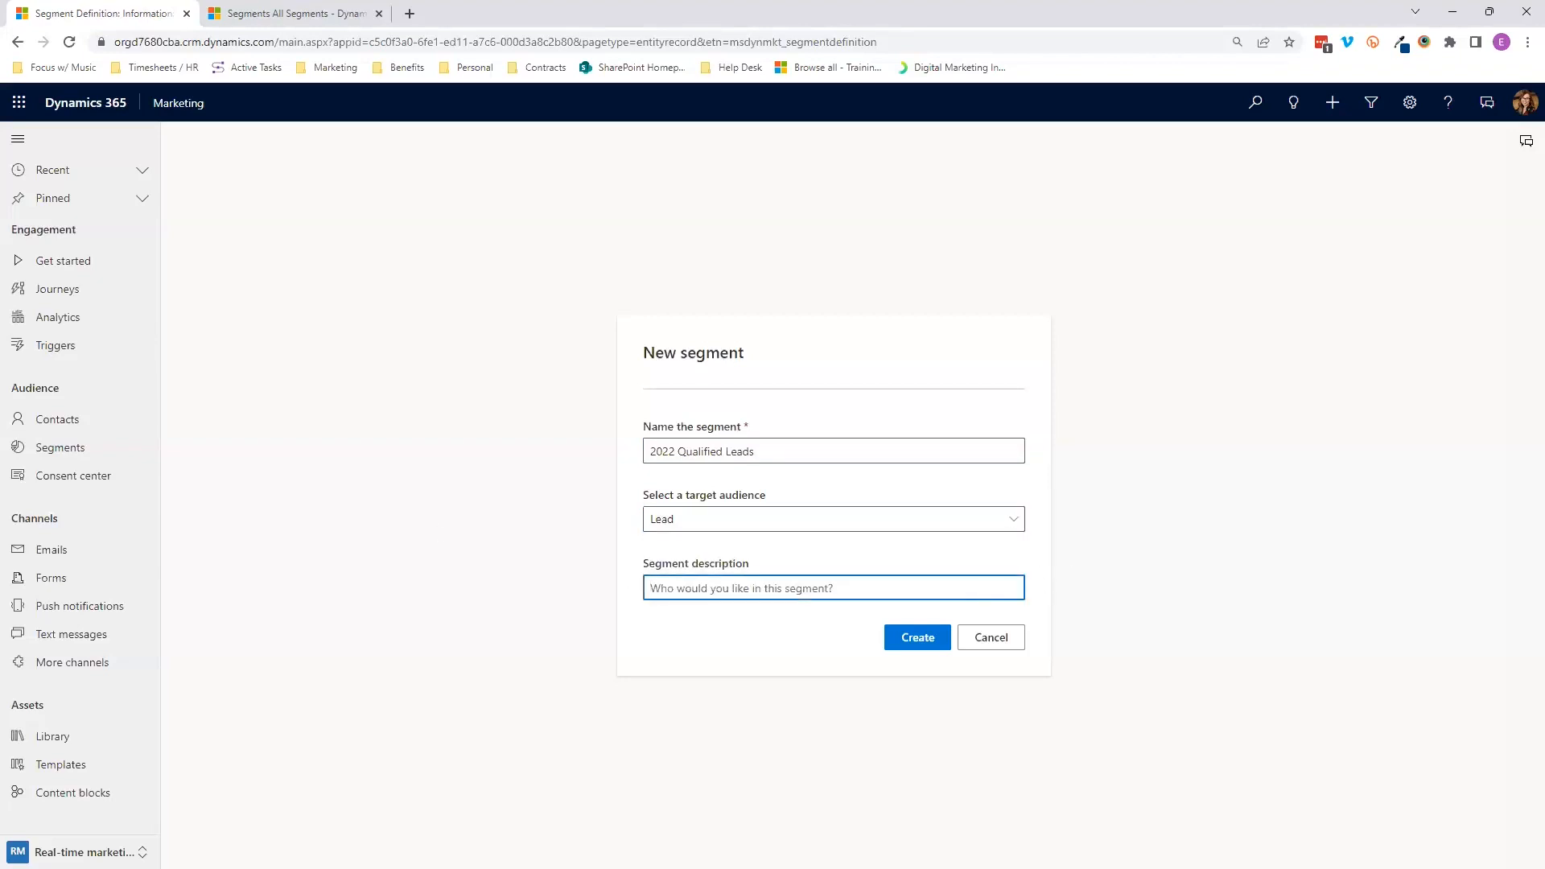
{"action": "type", "text": "External referrals"}
{"action": "left_click", "coordinate": [917, 638]}
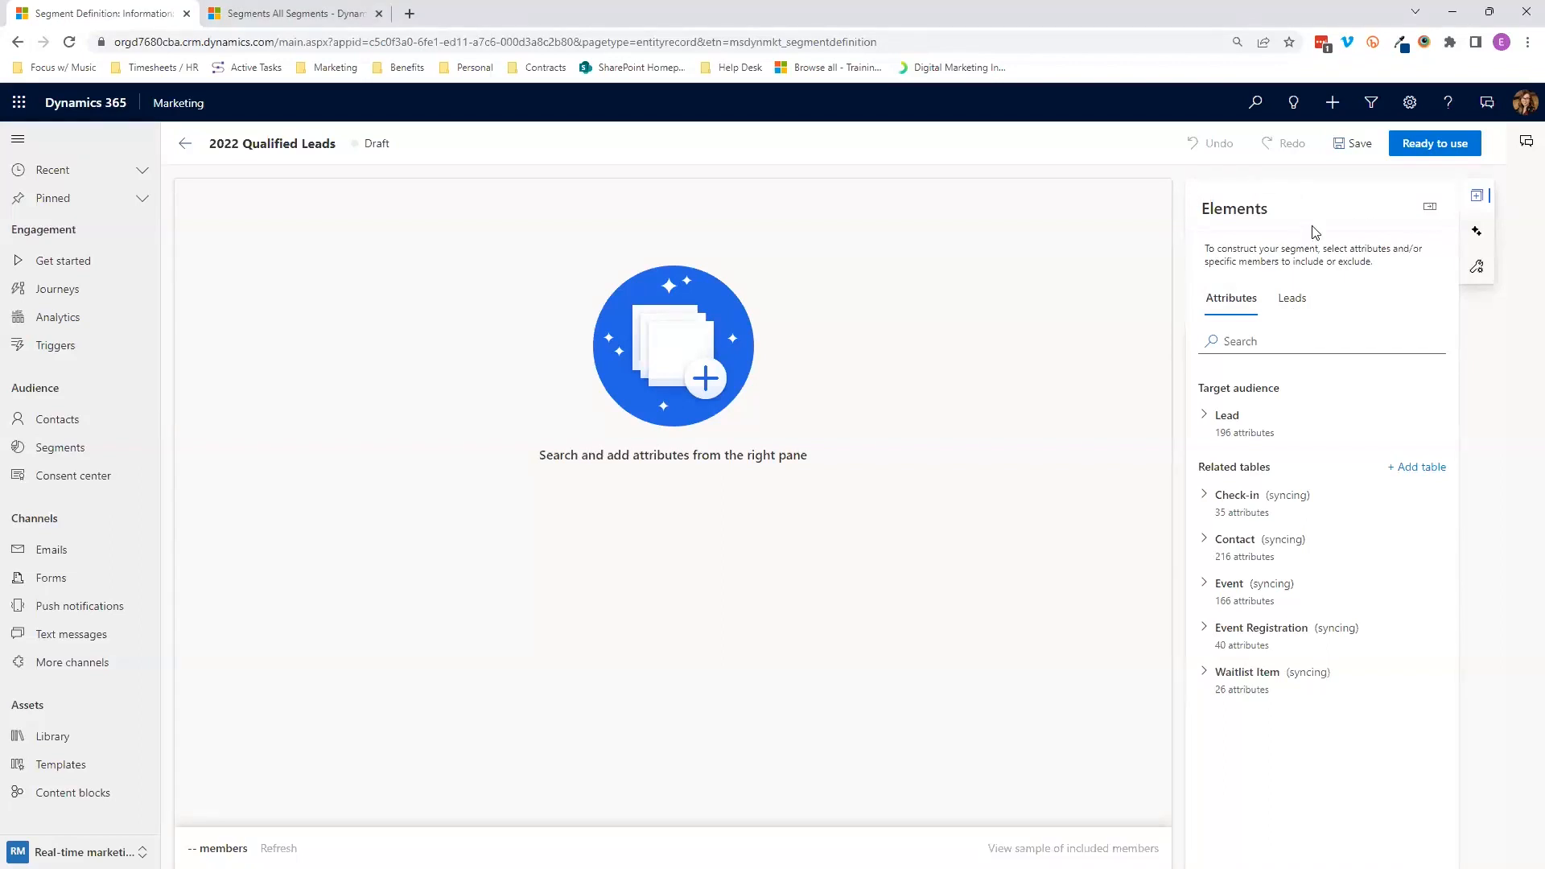
- View the Query Assist suggestions for finding leads and the segment's refresh rate settings
{"action": "left_click", "coordinate": [1477, 231]}
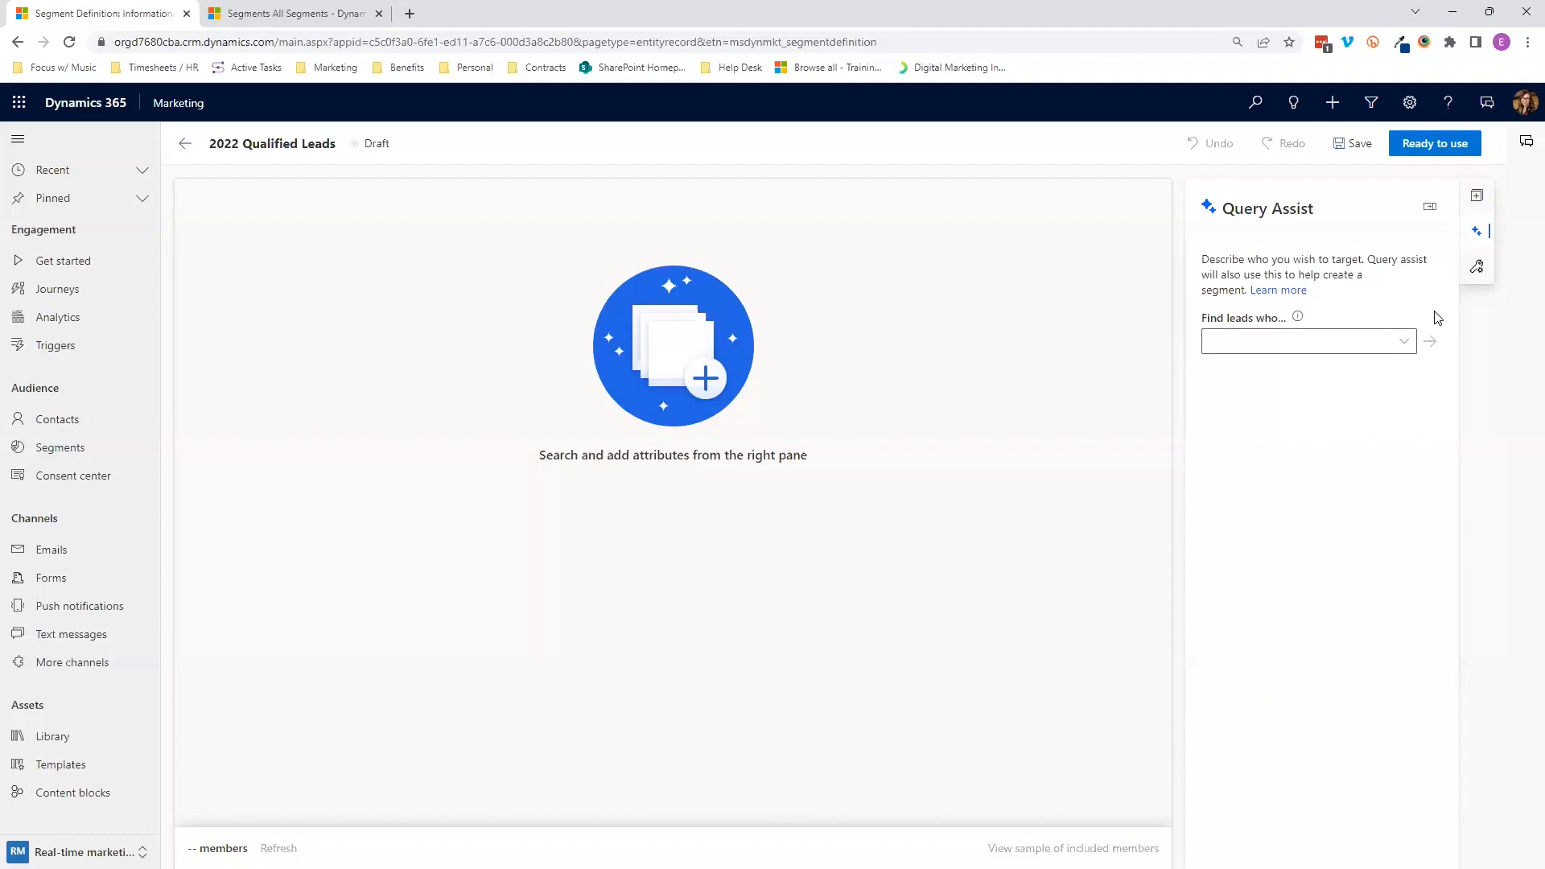
{"action": "left_click", "coordinate": [1407, 343]}
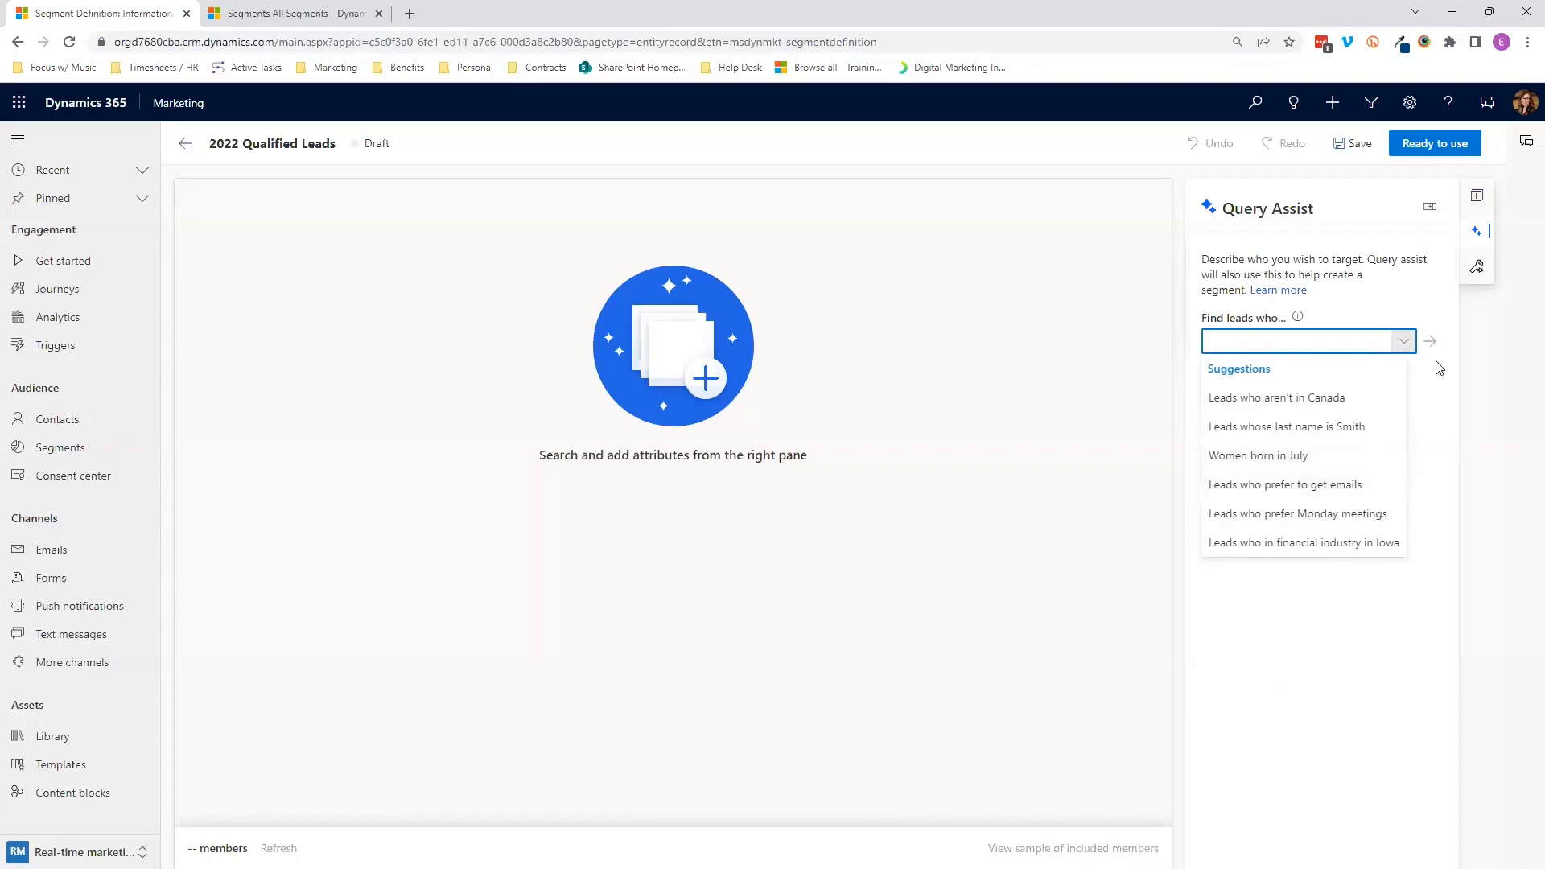
{"action": "left_click", "coordinate": [1433, 316]}
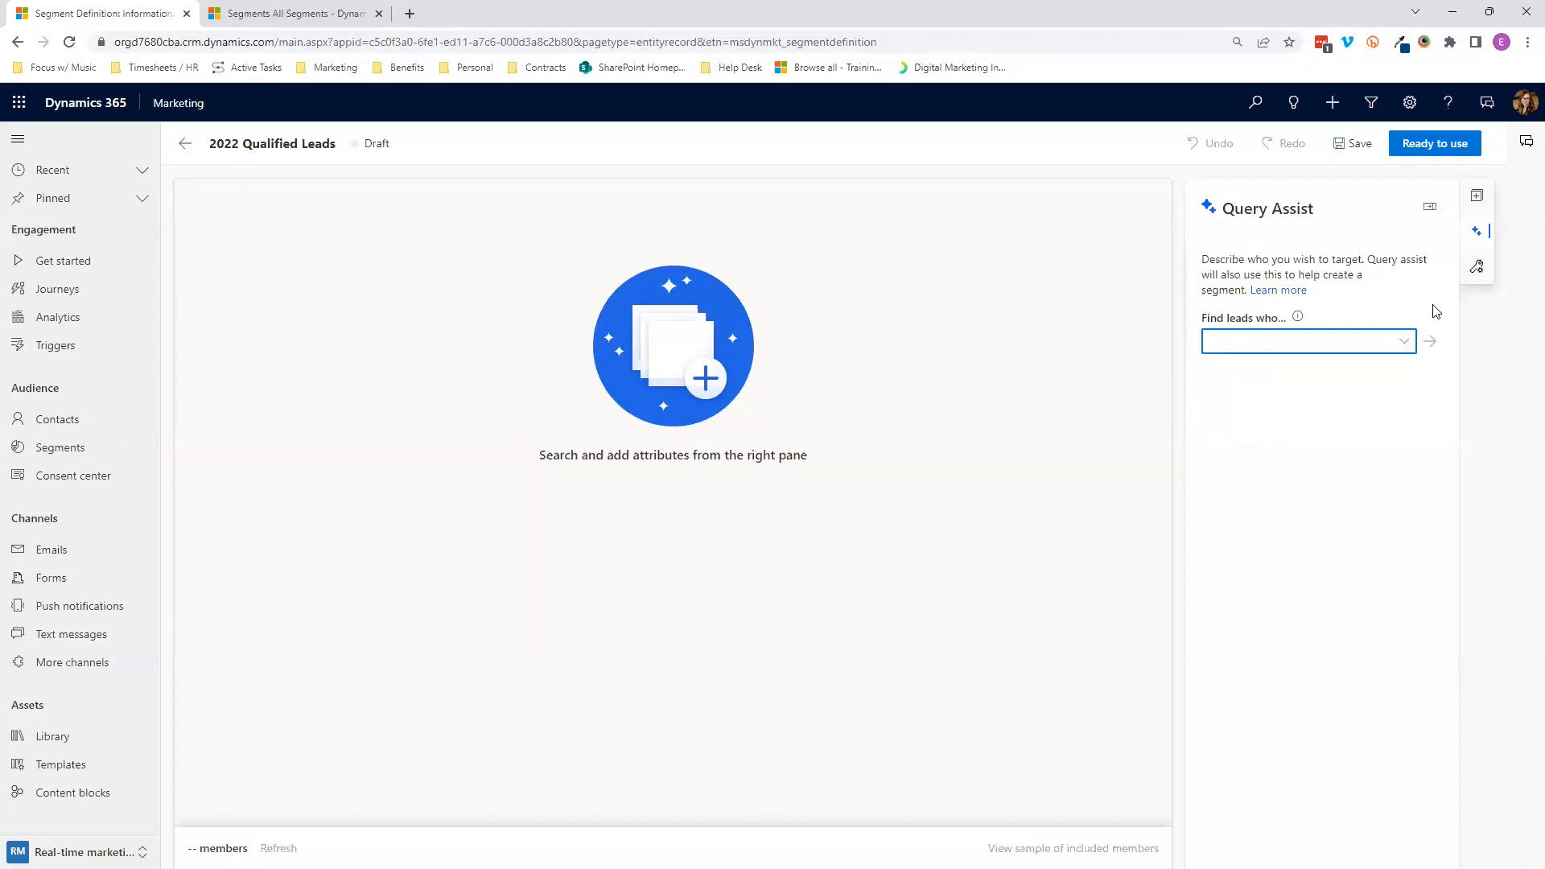
{"action": "left_click", "coordinate": [1432, 283]}
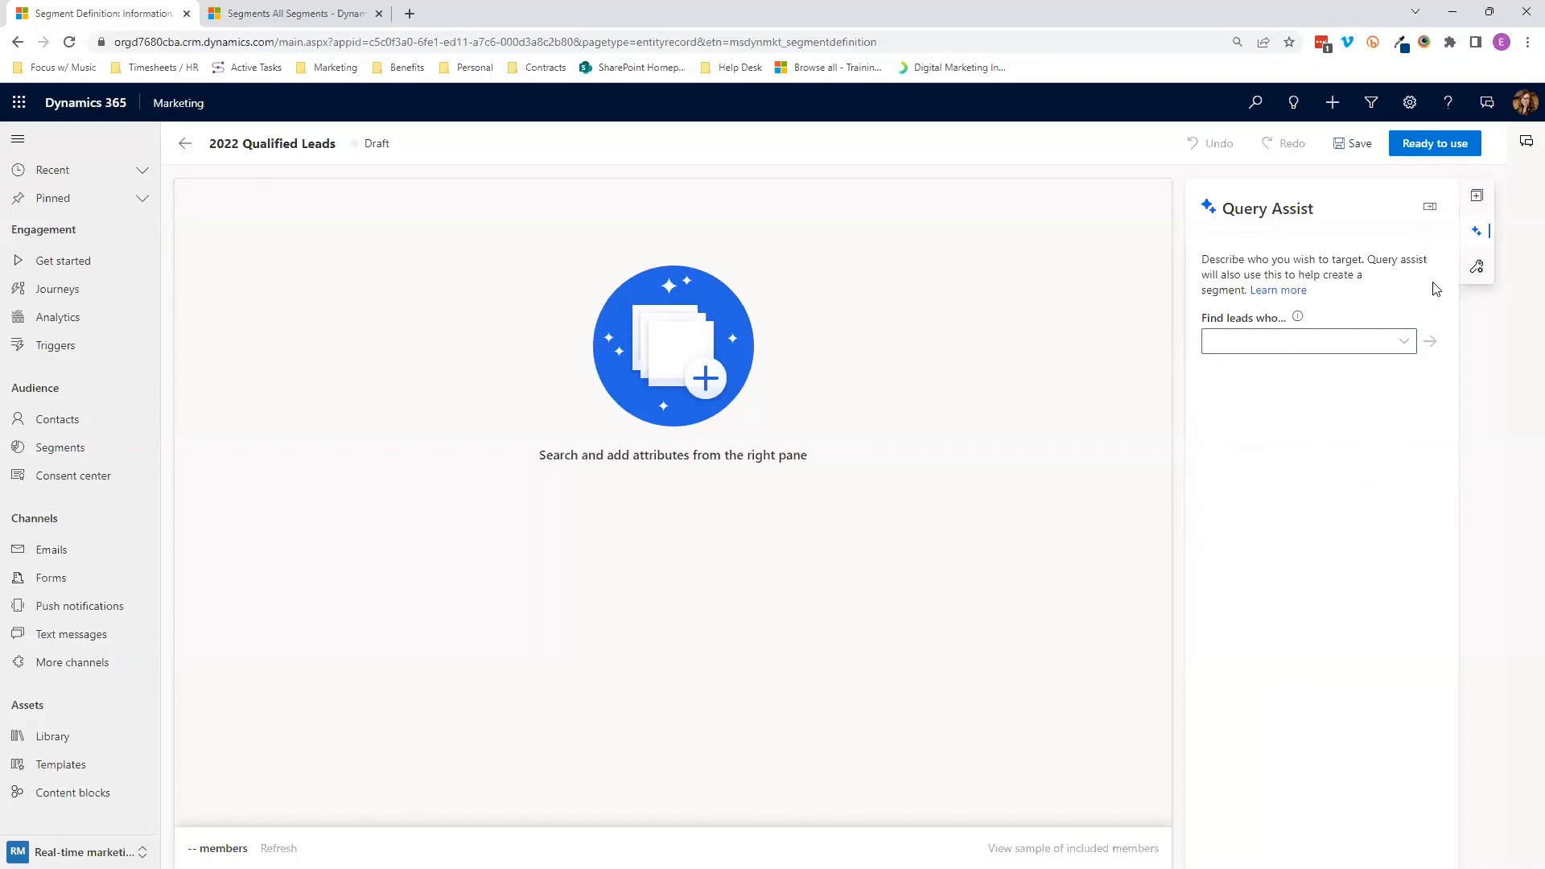
{"action": "left_click", "coordinate": [1481, 266]}
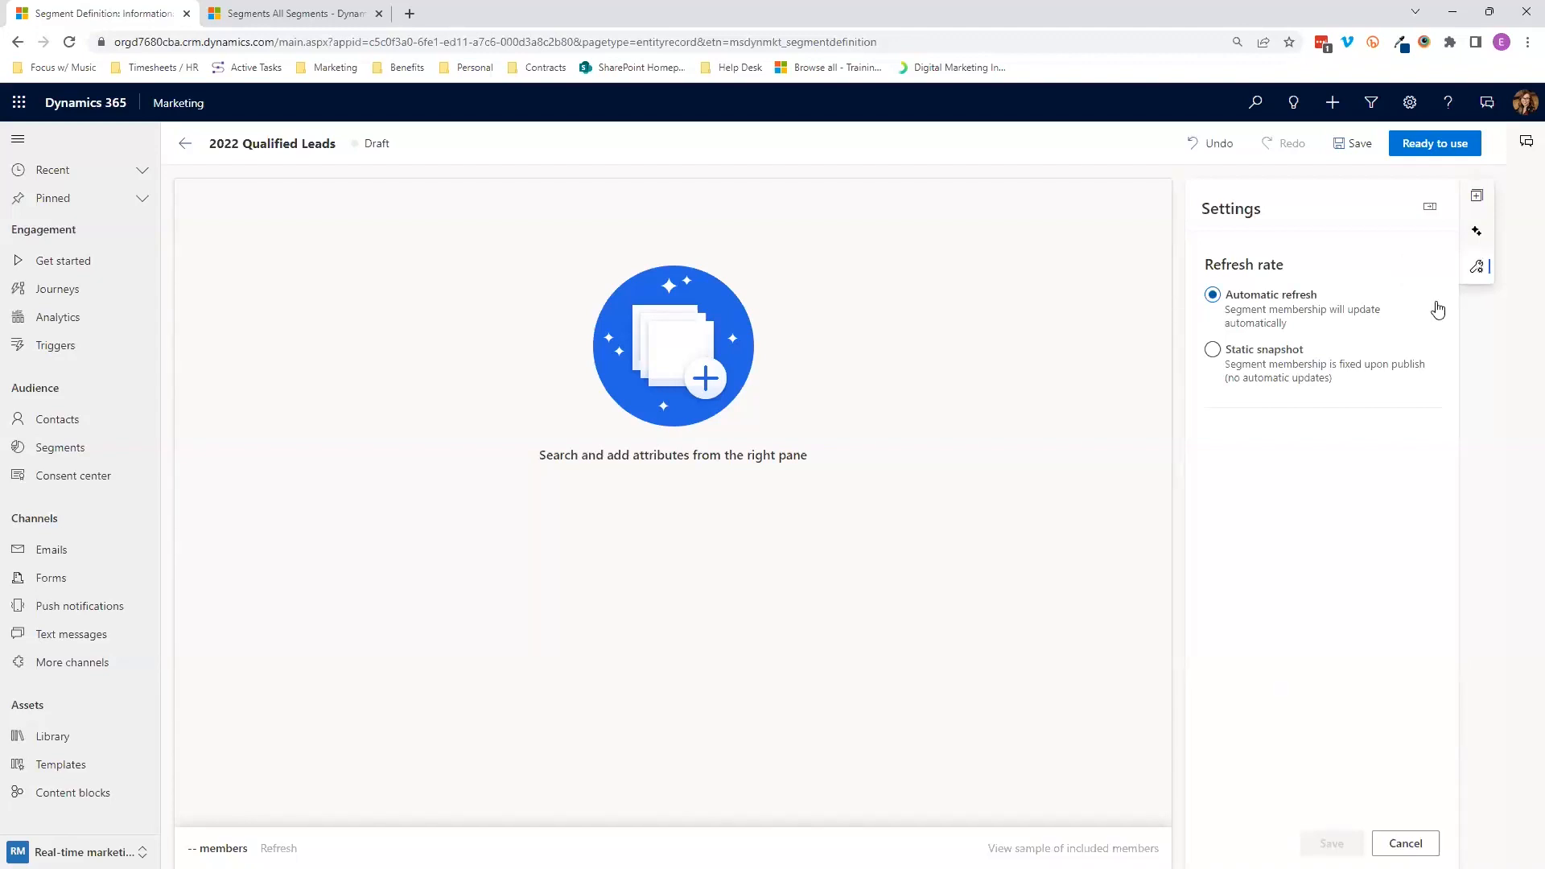
- Search the segment's attributes for "lead source" and add the condition that the lead's Lead Source is External Referral
{"action": "left_click", "coordinate": [1477, 195]}
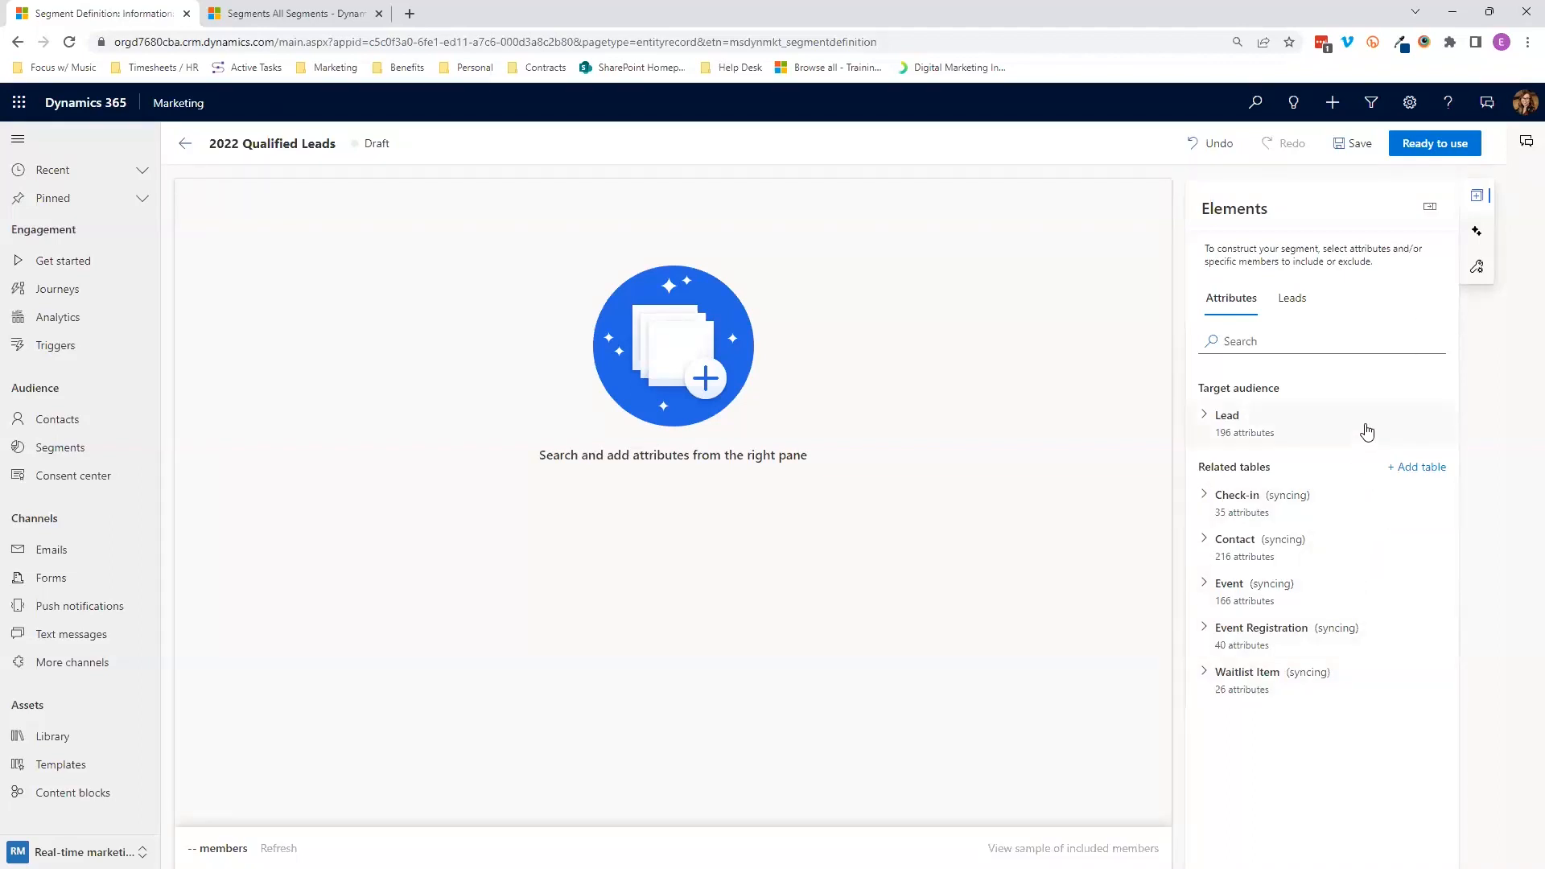
{"action": "left_click", "coordinate": [1324, 345]}
{"action": "type", "text": "lead source"}
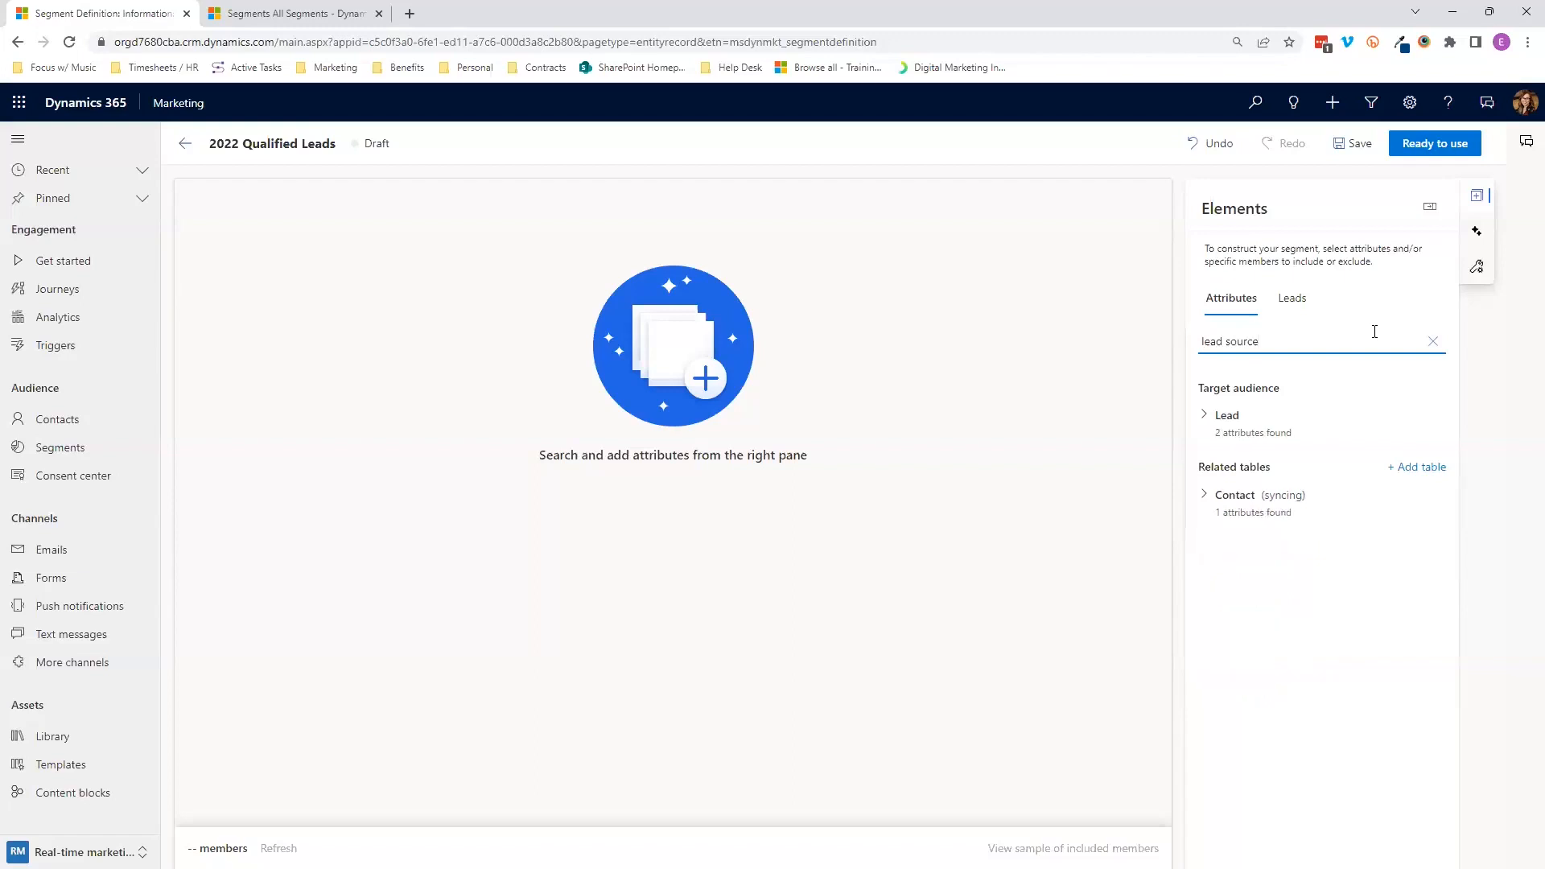
{"action": "left_click", "coordinate": [1332, 431]}
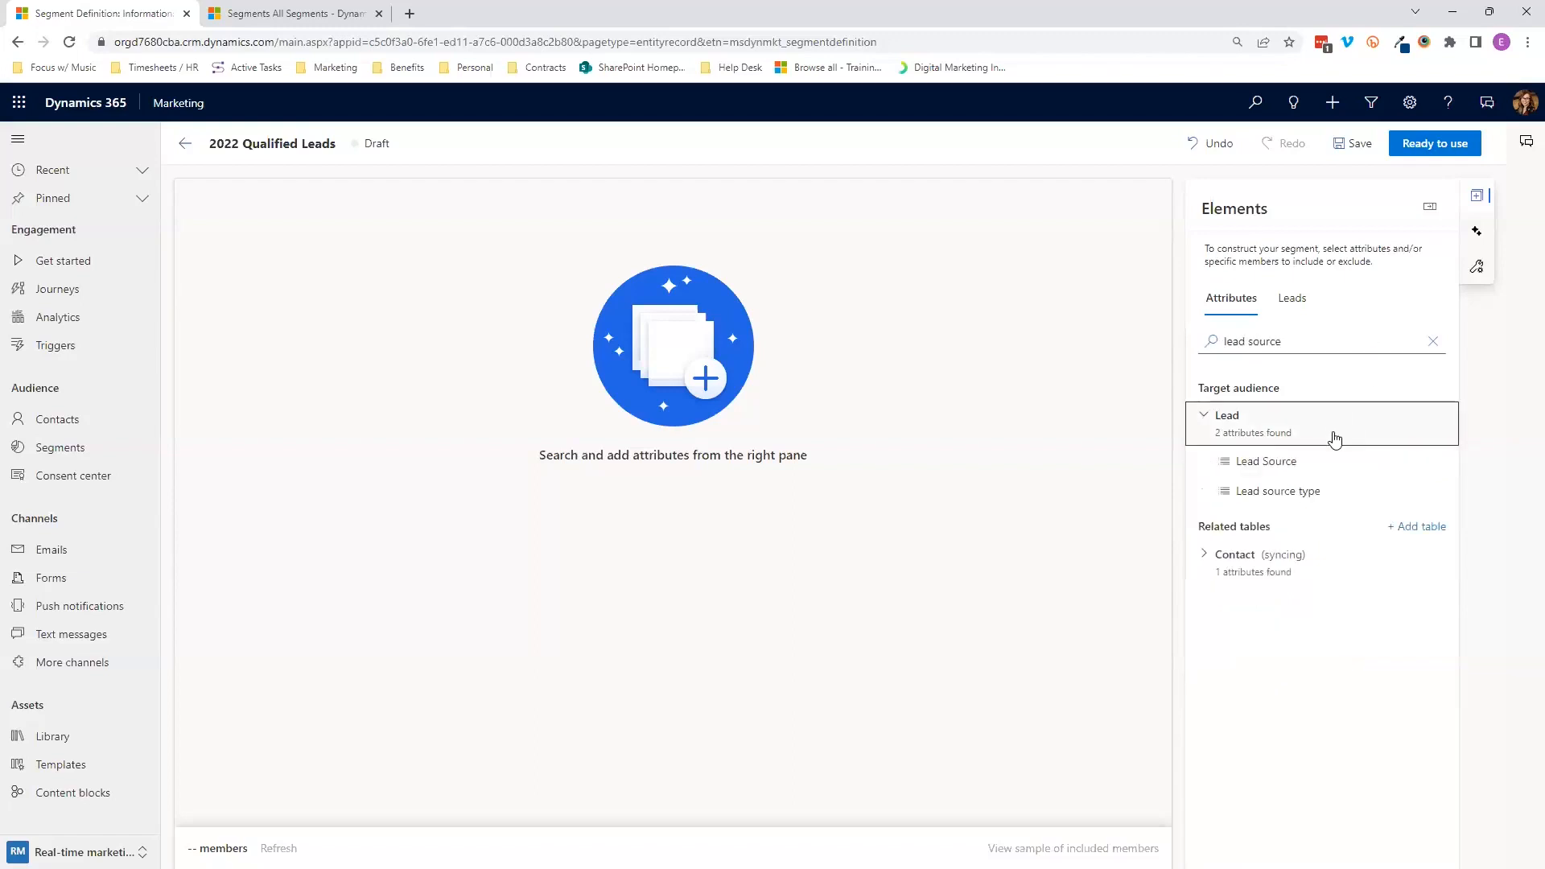
{"action": "left_click", "coordinate": [1321, 464]}
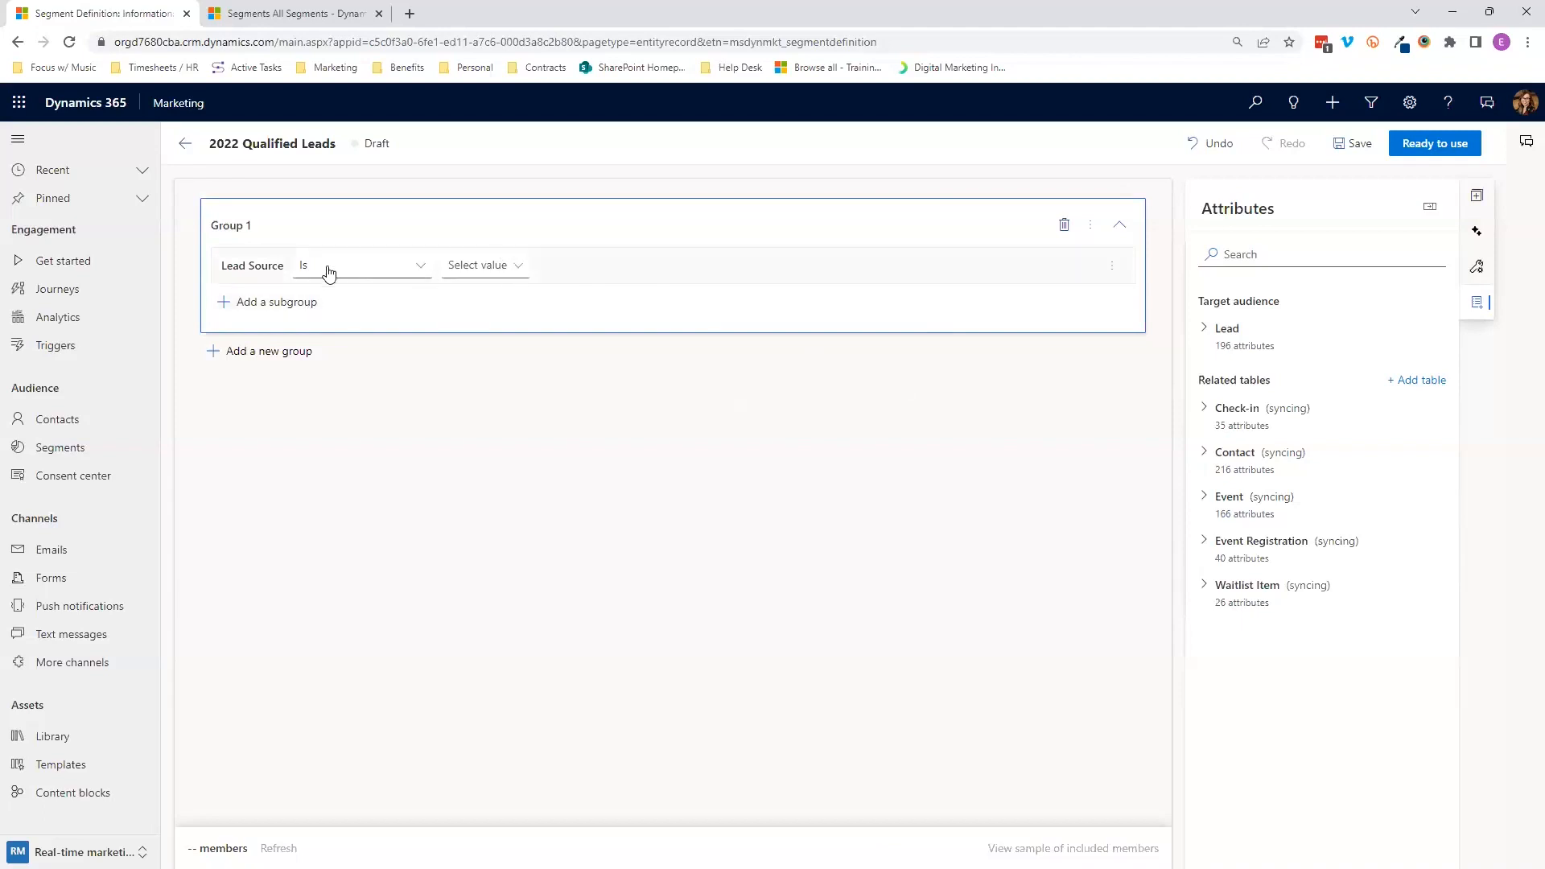
{"action": "left_click", "coordinate": [510, 272]}
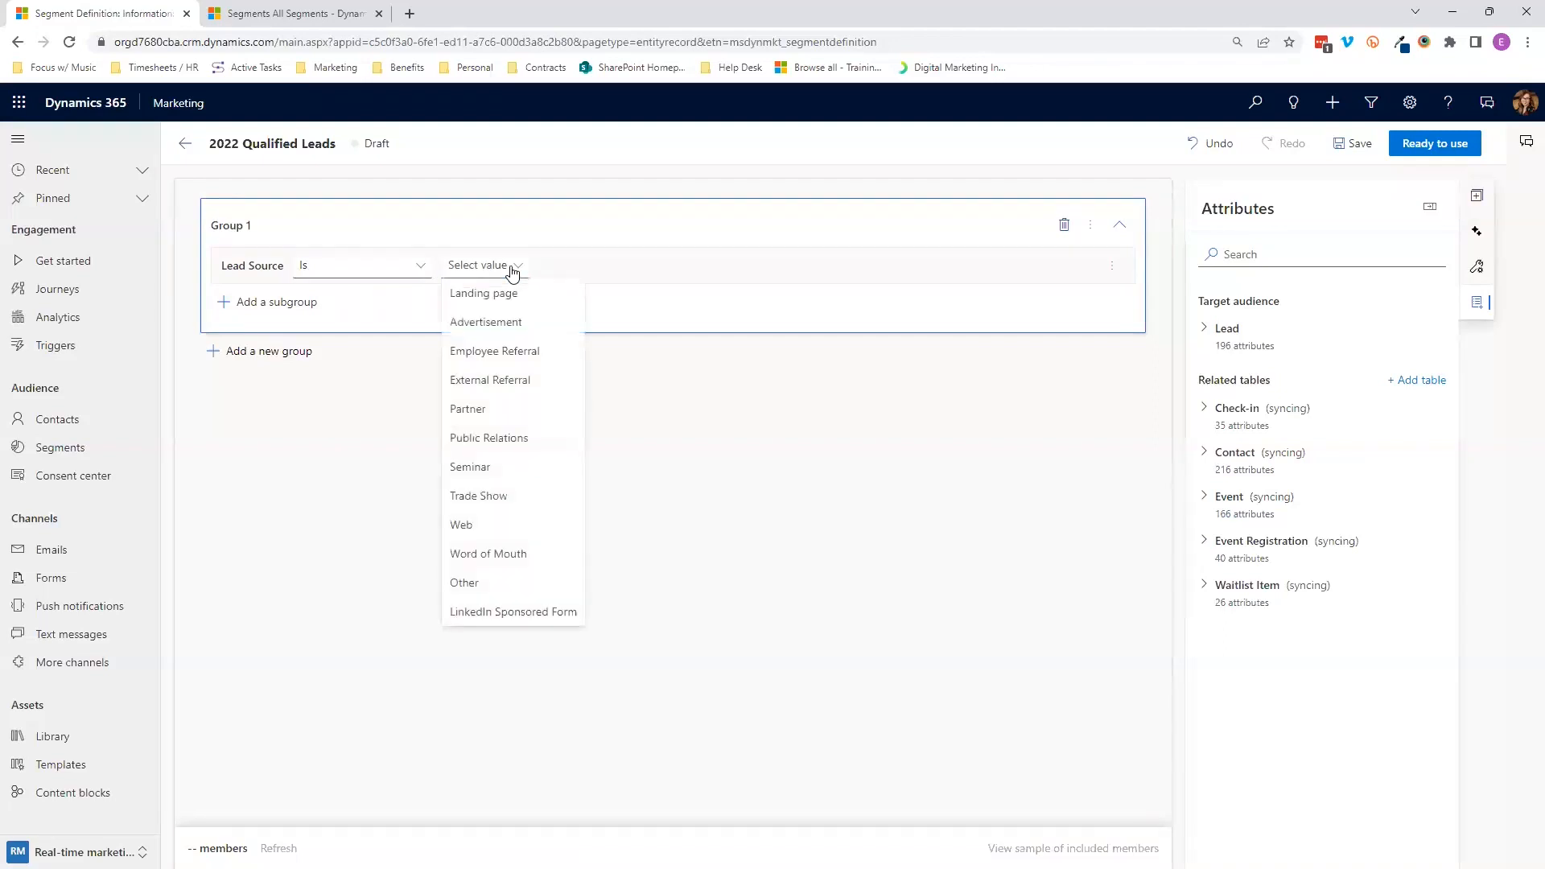
{"action": "left_click", "coordinate": [515, 390]}
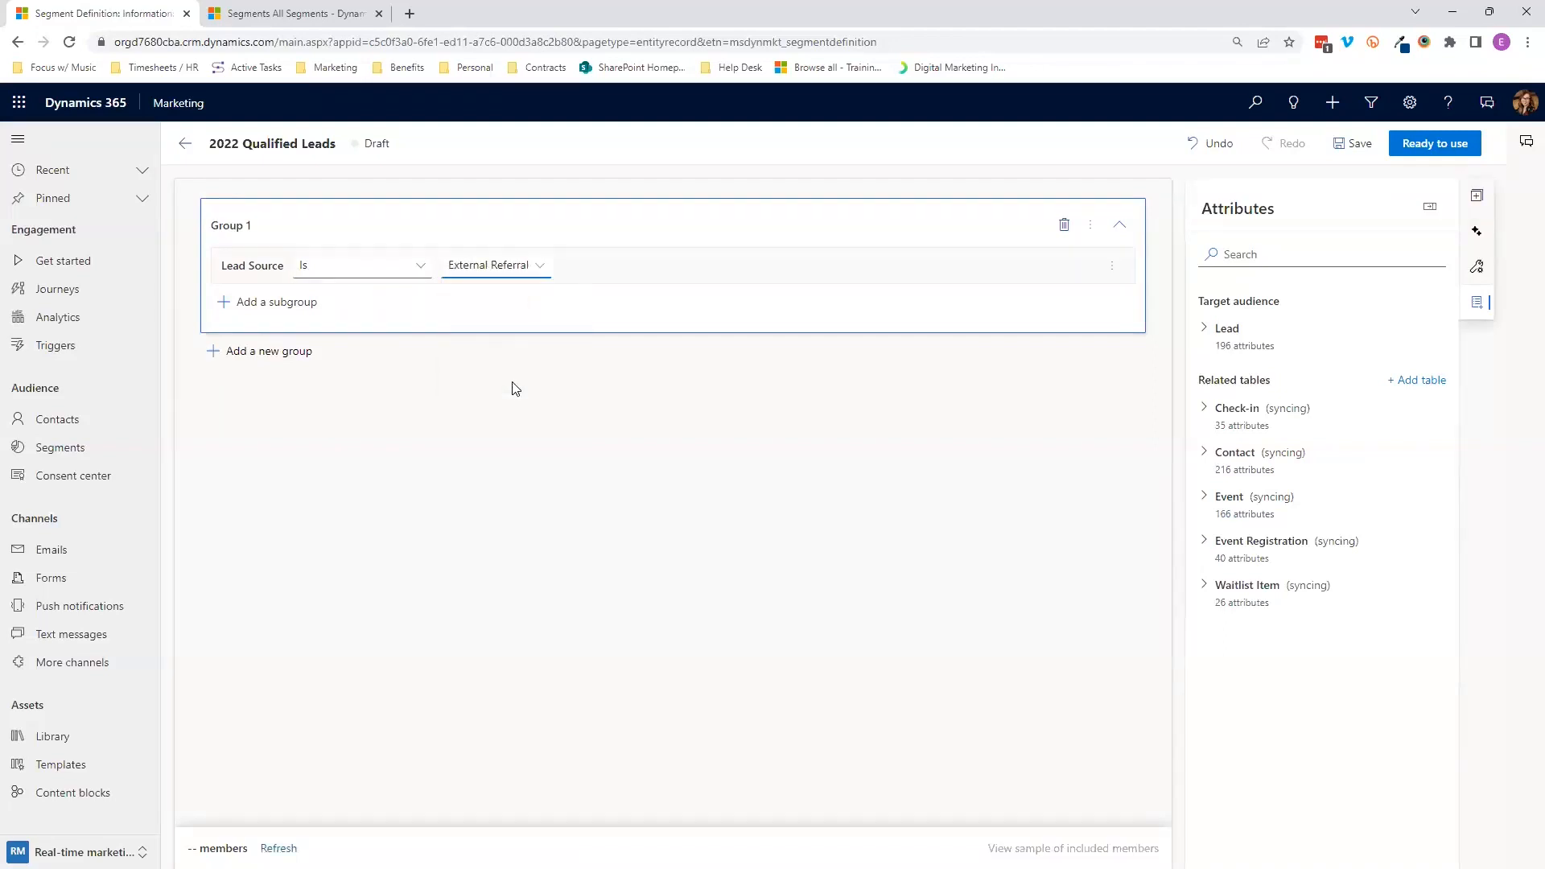
- Add a subgroup to Group 1 with the lead's Created On between Jan 1, 2022 and Dec 31, 2022
{"action": "left_click", "coordinate": [274, 309]}
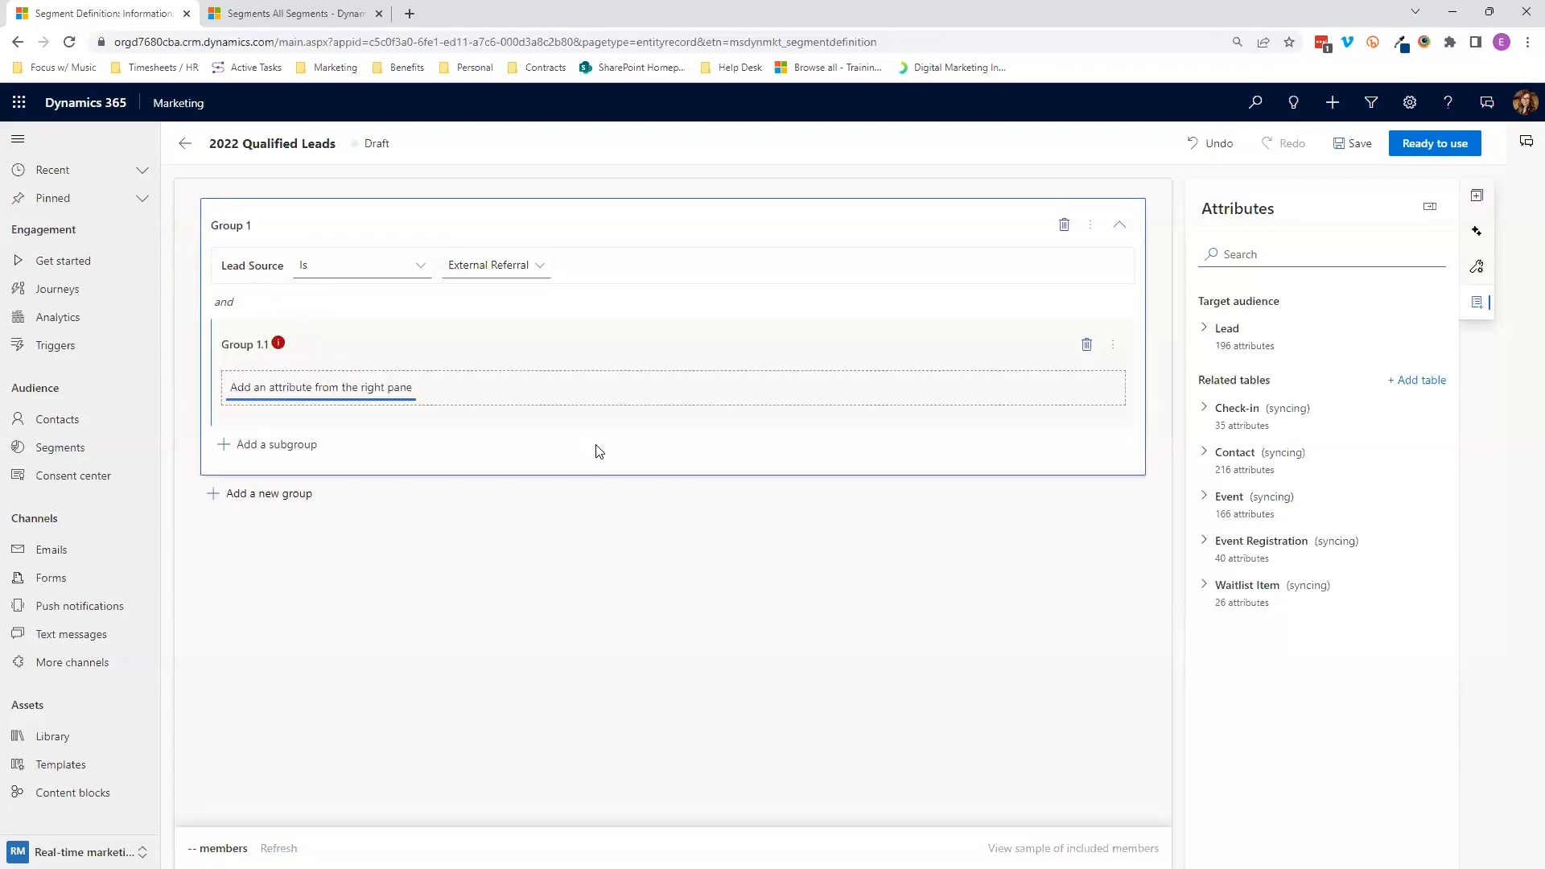
{"action": "left_click", "coordinate": [1299, 273]}
{"action": "type", "text": "created"}
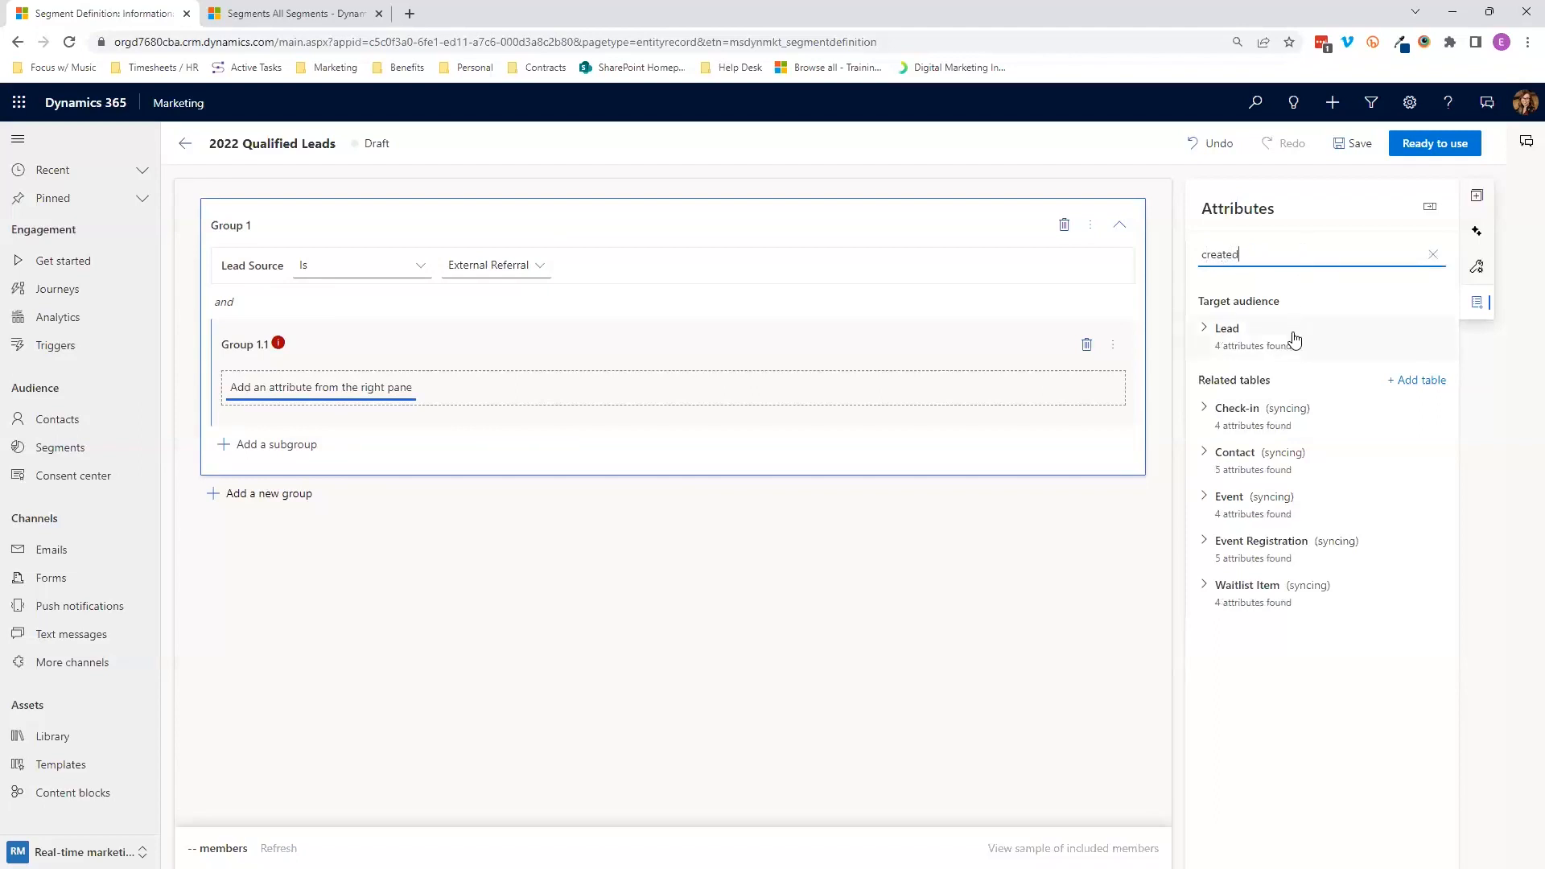
{"action": "left_click", "coordinate": [1295, 337]}
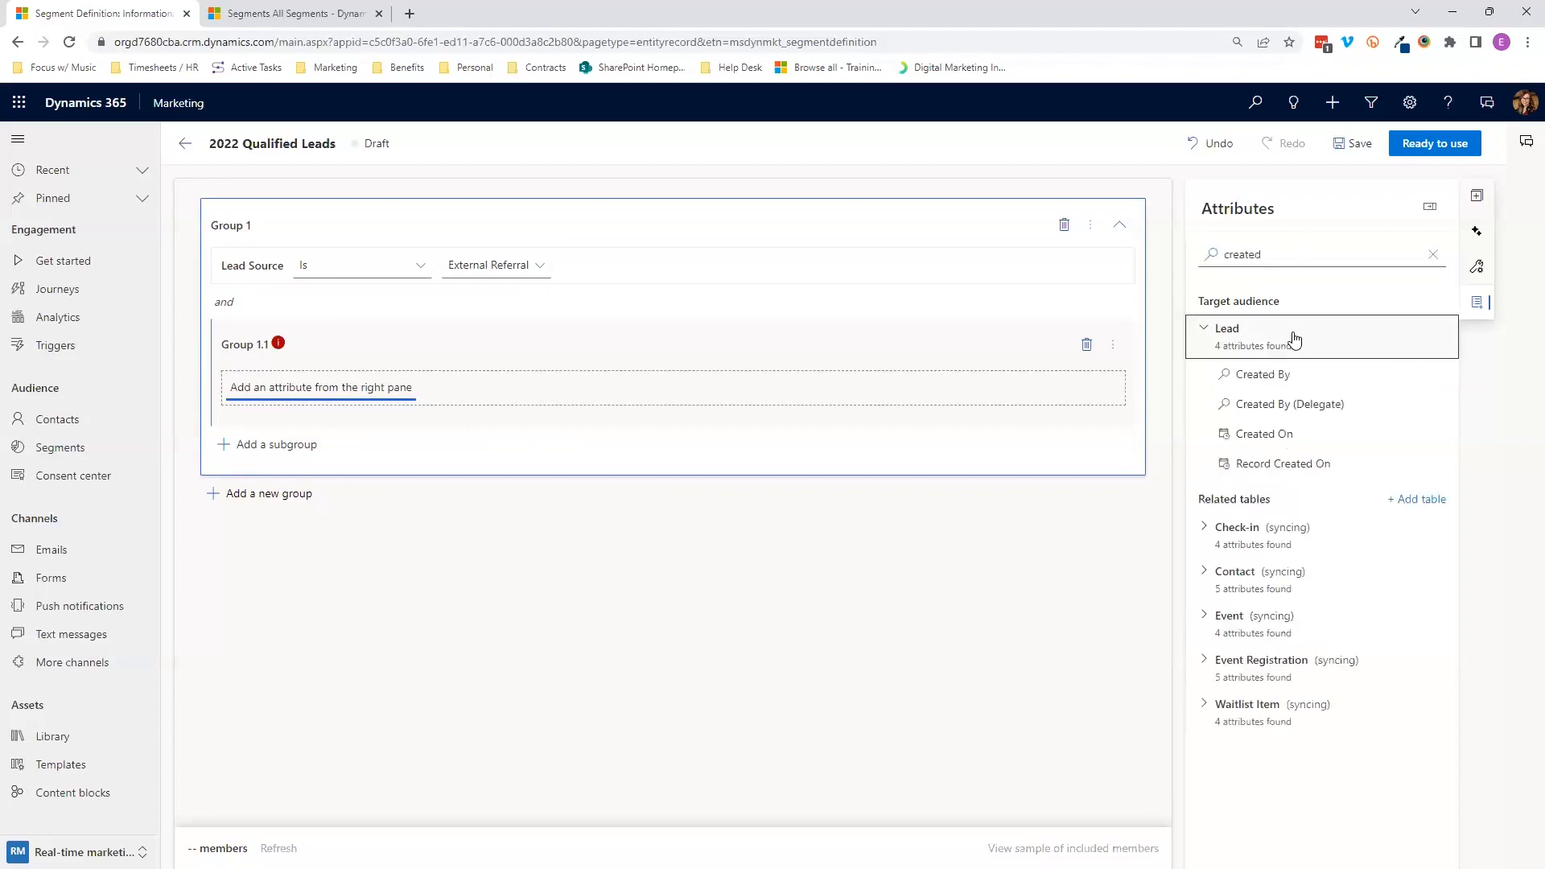
{"action": "left_click", "coordinate": [1320, 439]}
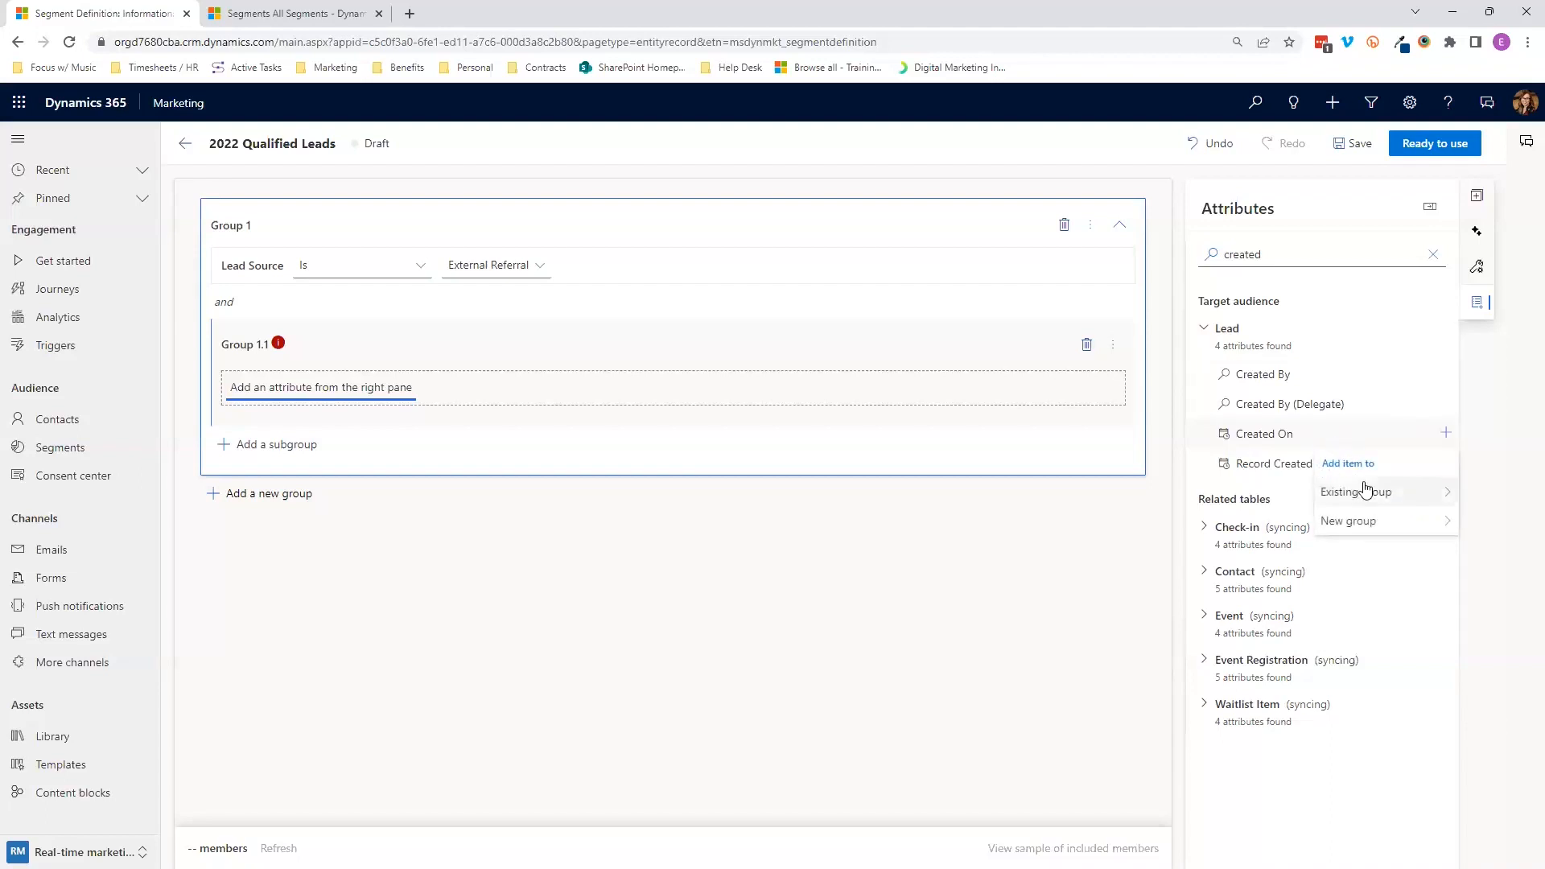
{"action": "mouse_move", "coordinate": [1382, 499]}
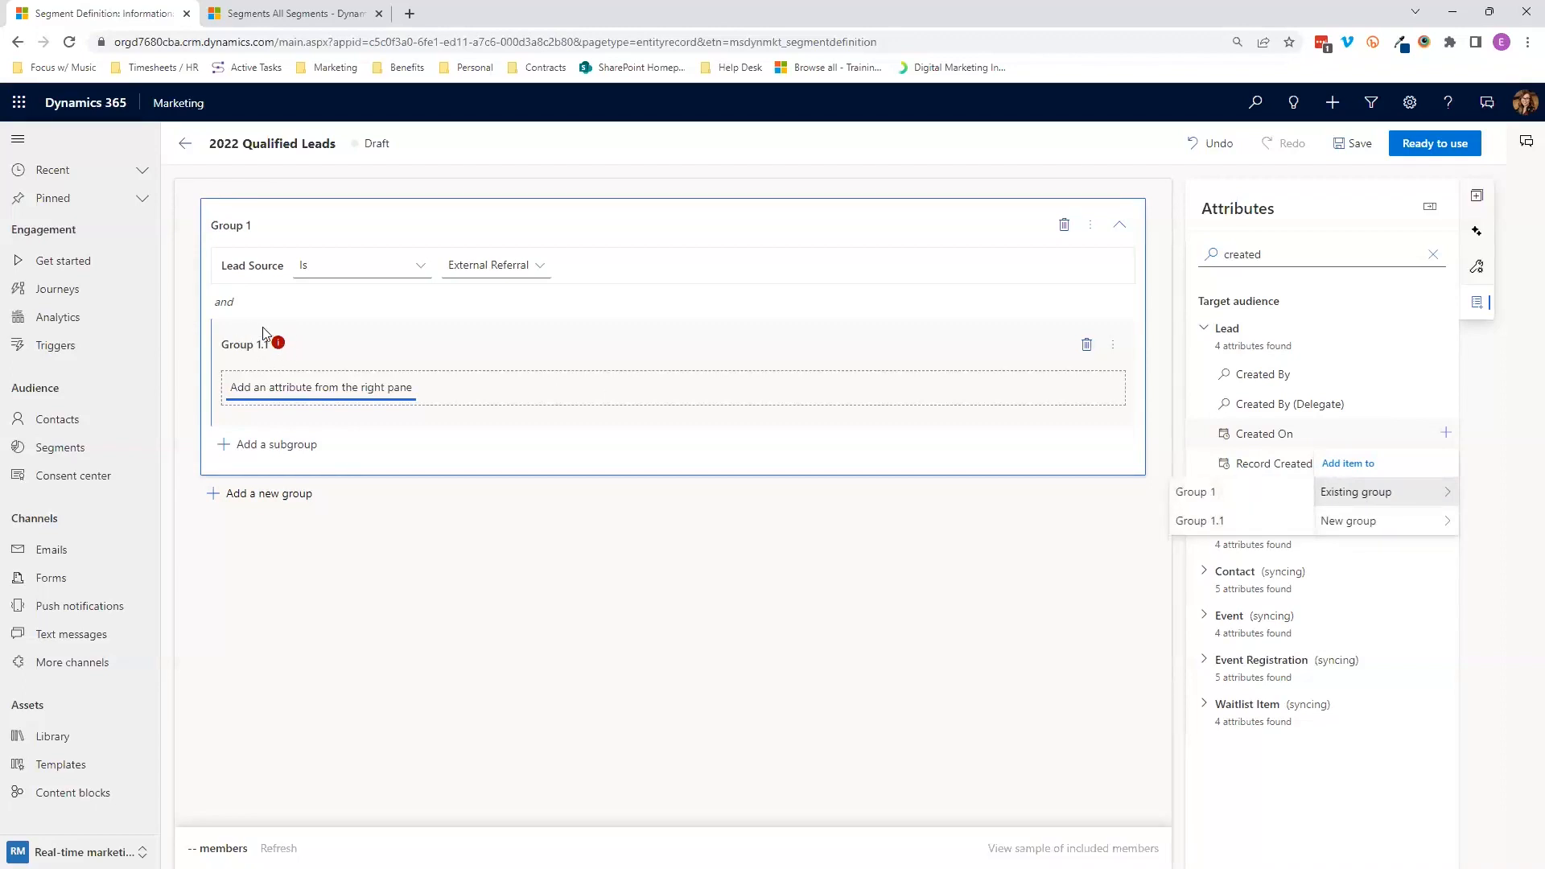
{"action": "left_click", "coordinate": [1251, 523]}
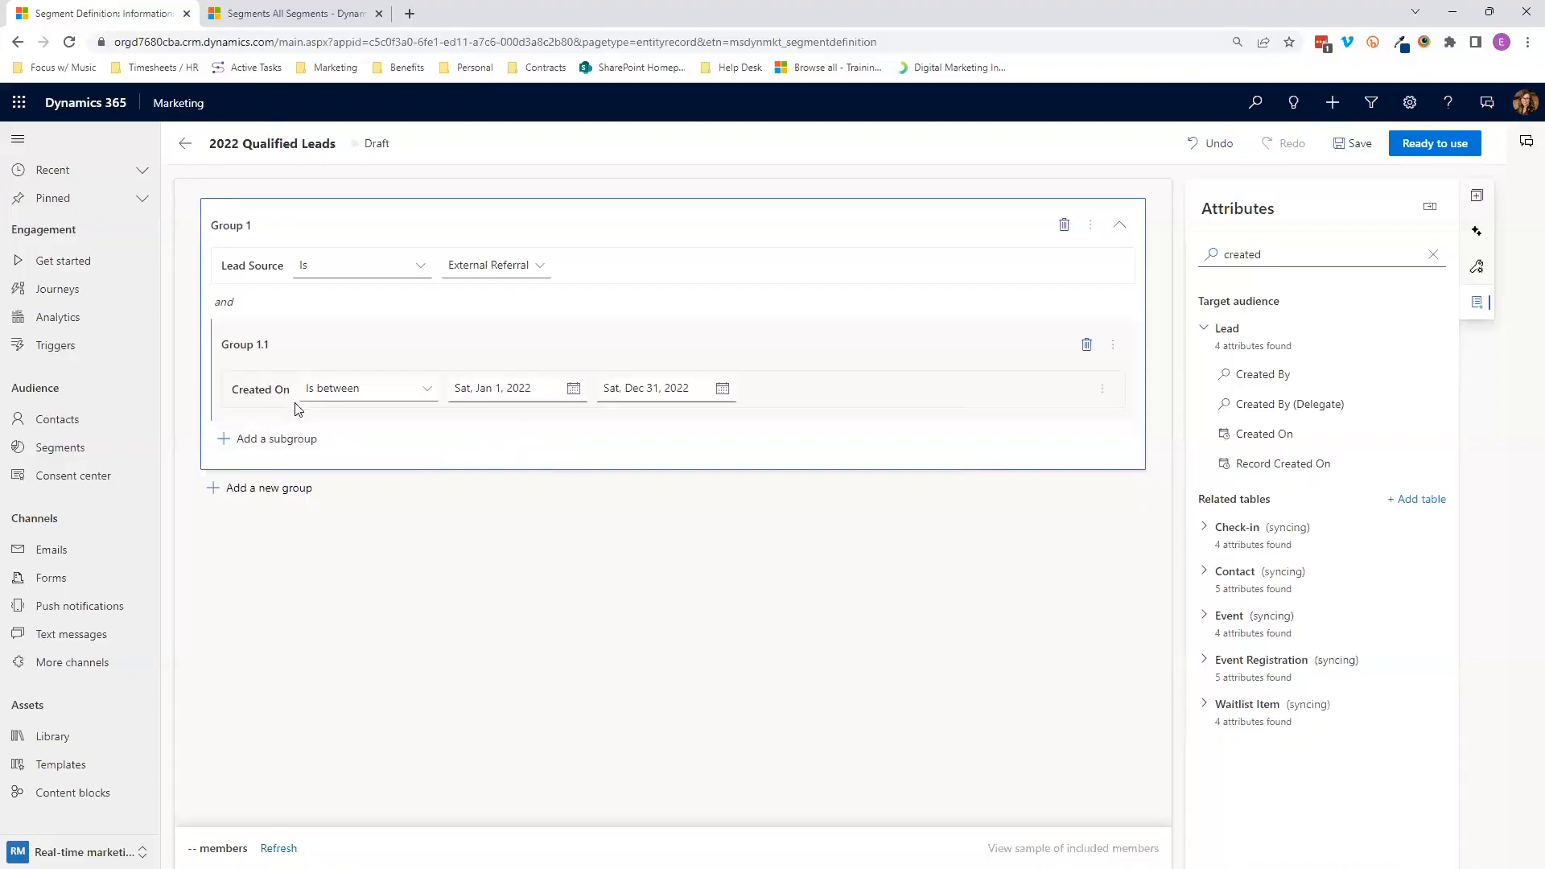
- View the available operators for the Created On condition and the inclusion and exclusion group options for leads
{"action": "left_click", "coordinate": [431, 393]}
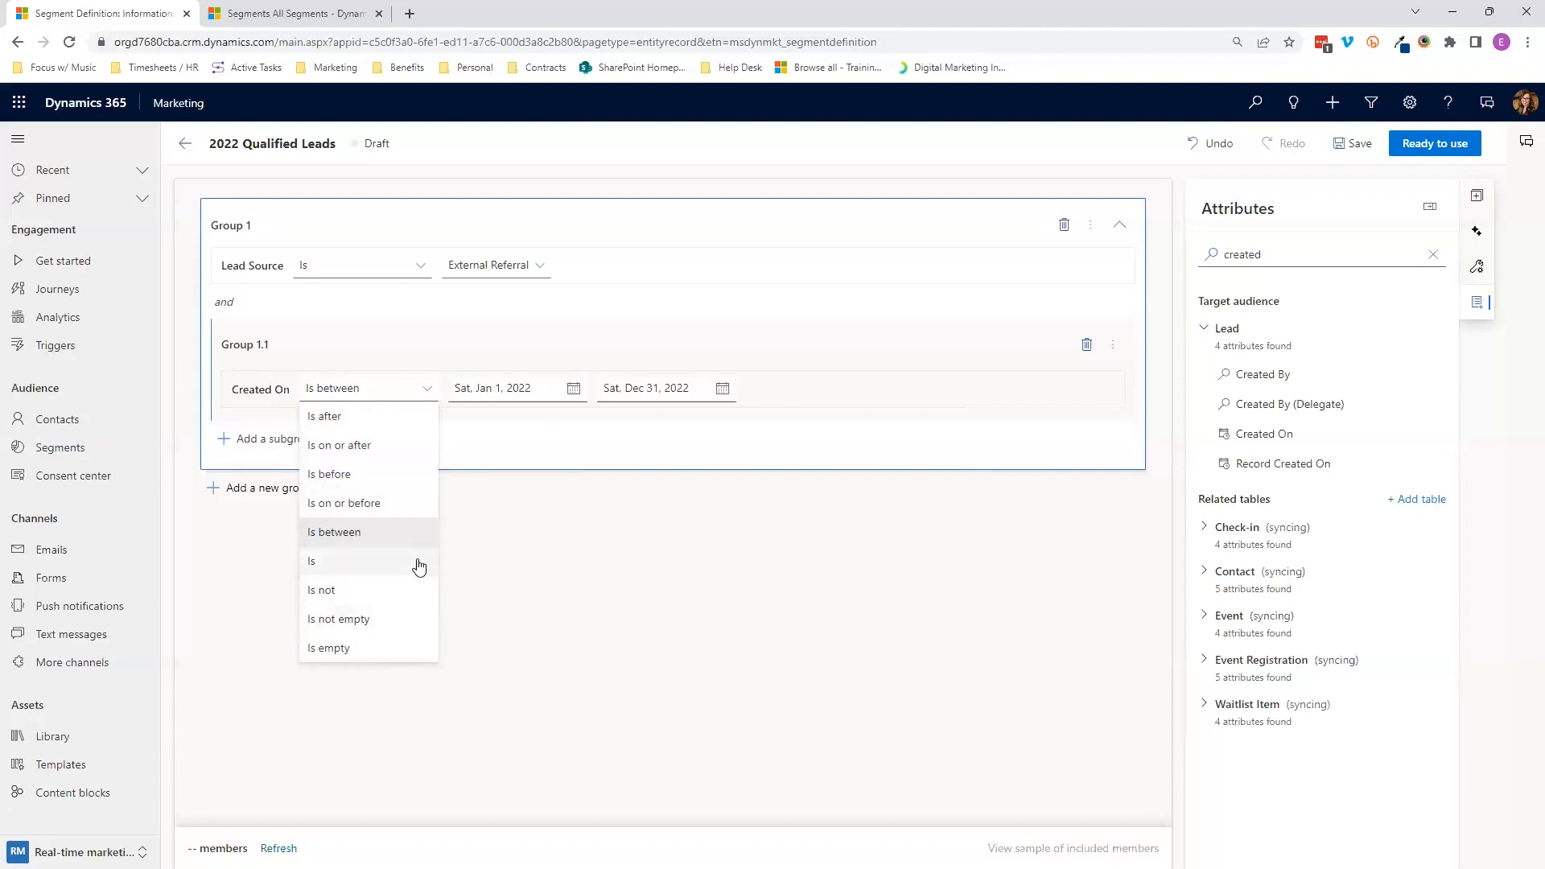
{"action": "left_click", "coordinate": [467, 432]}
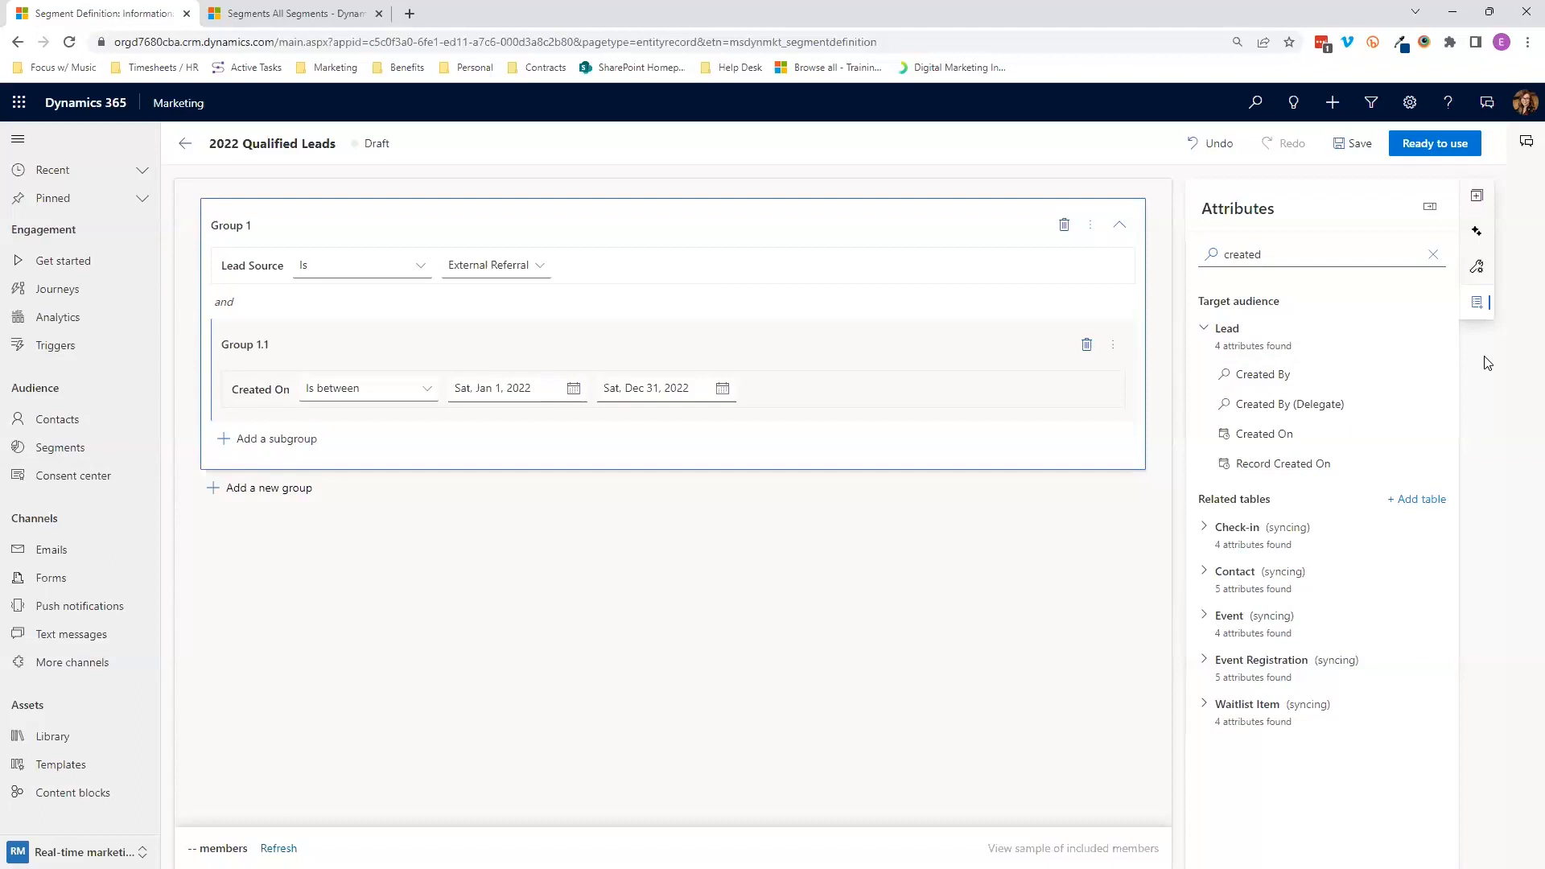
{"action": "left_click", "coordinate": [1477, 196]}
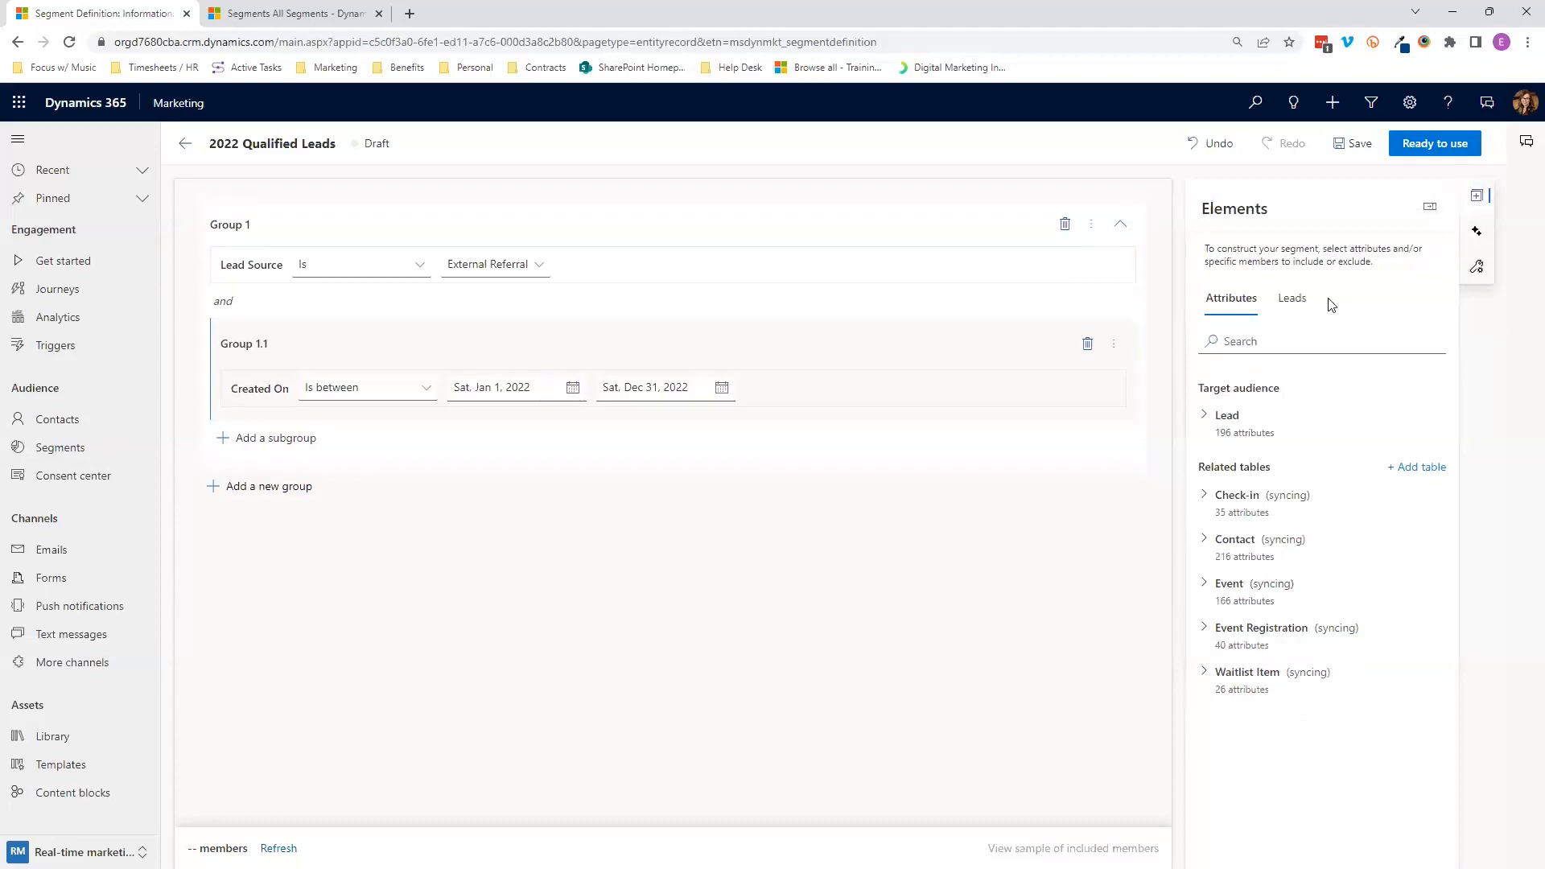
{"action": "left_click", "coordinate": [1296, 300]}
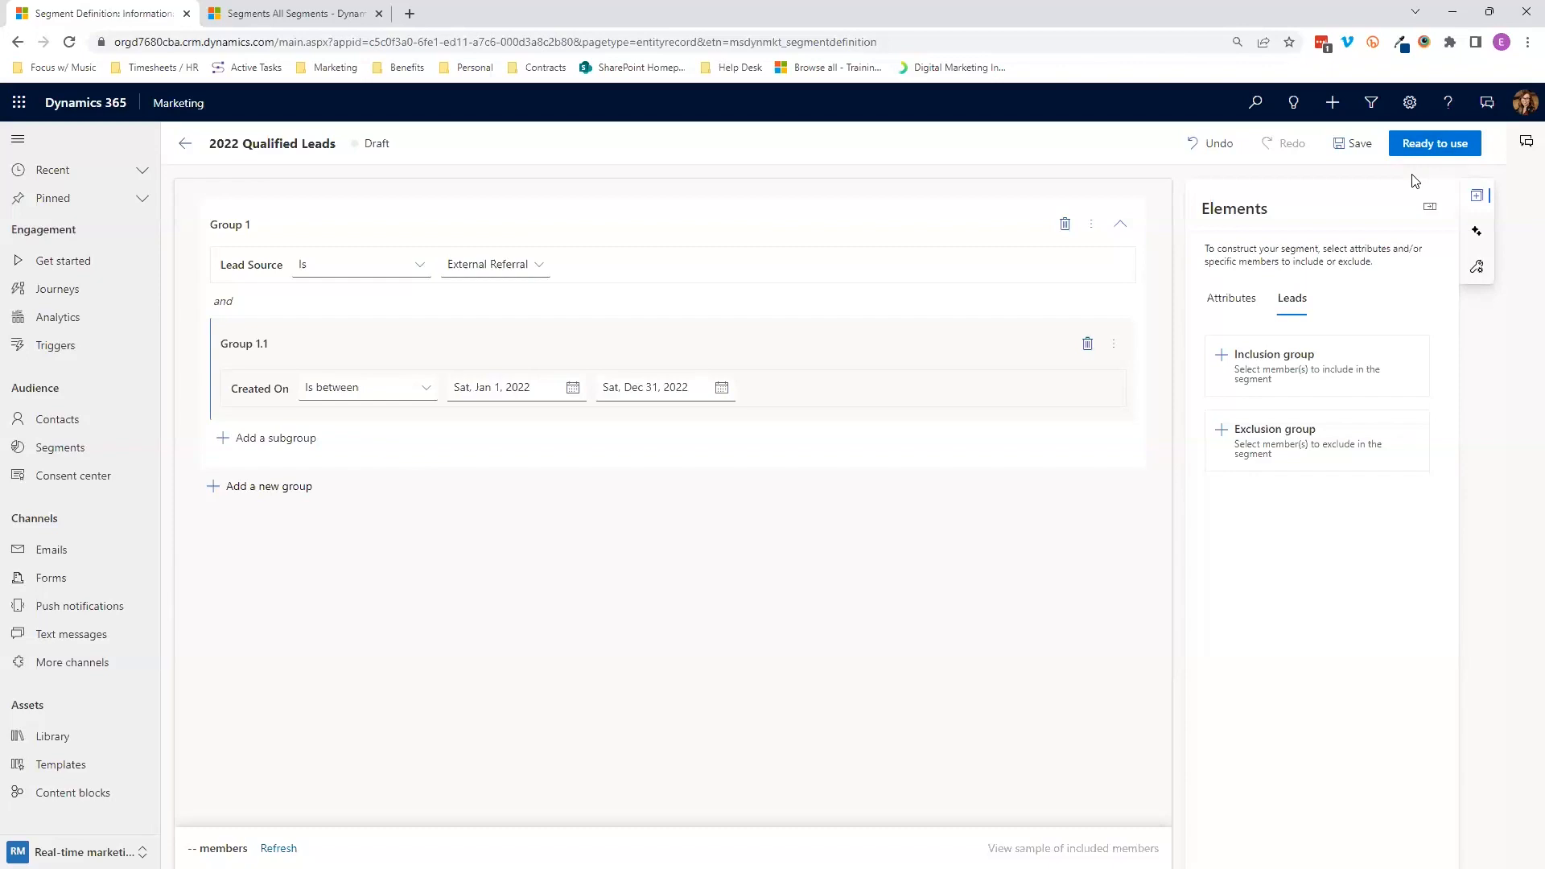
- Leave the segment for the consent center, and view the email consent record form and the consent import formats
{"action": "left_click", "coordinate": [103, 481]}
{"action": "left_click", "coordinate": [878, 561]}
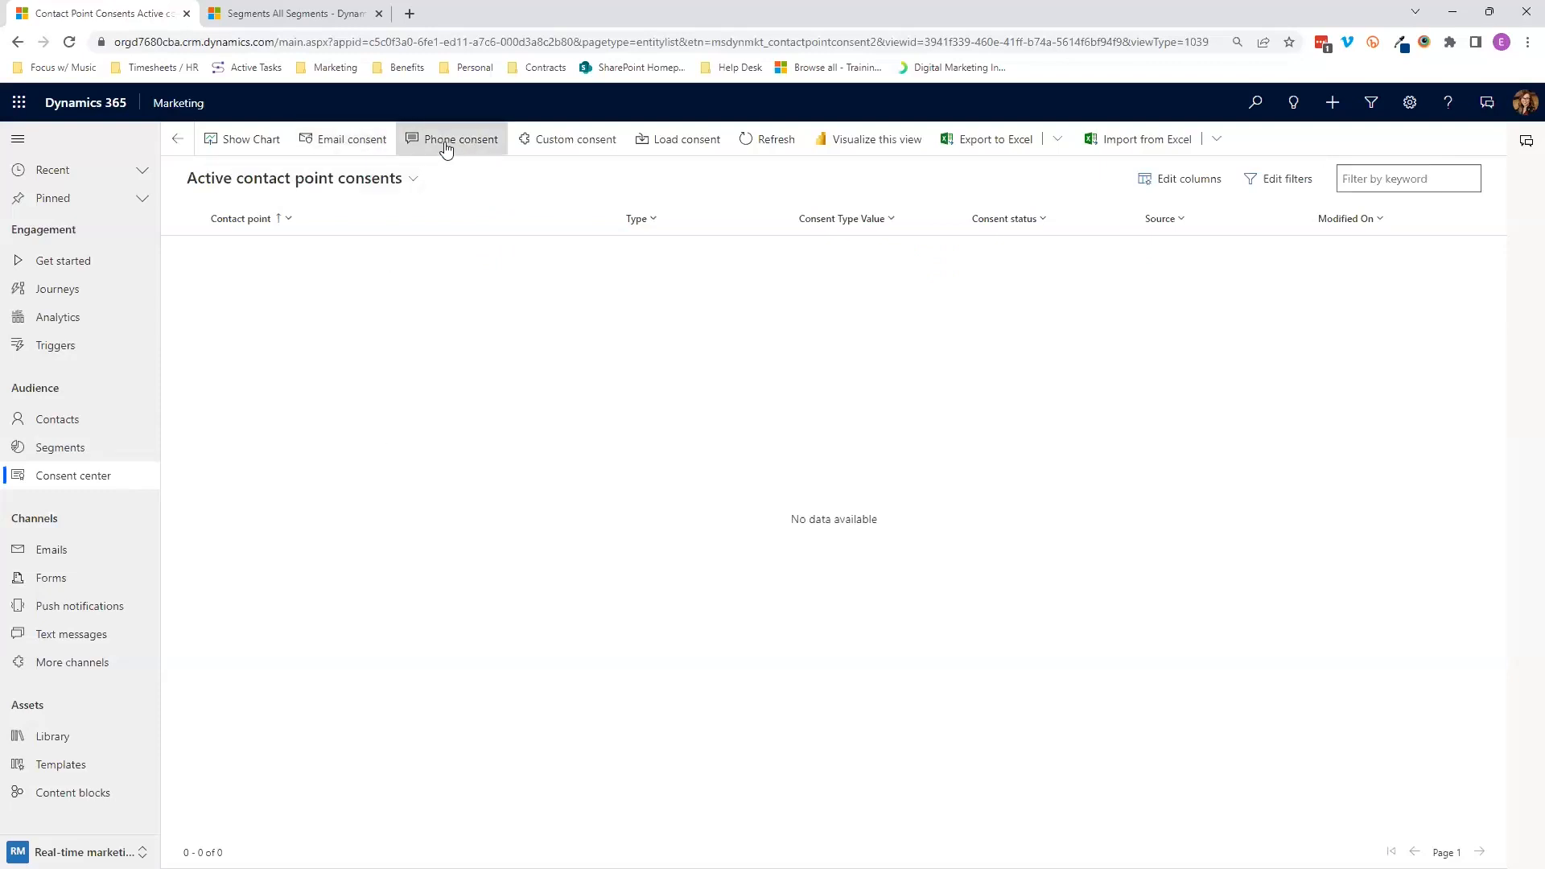
{"action": "left_click", "coordinate": [352, 141]}
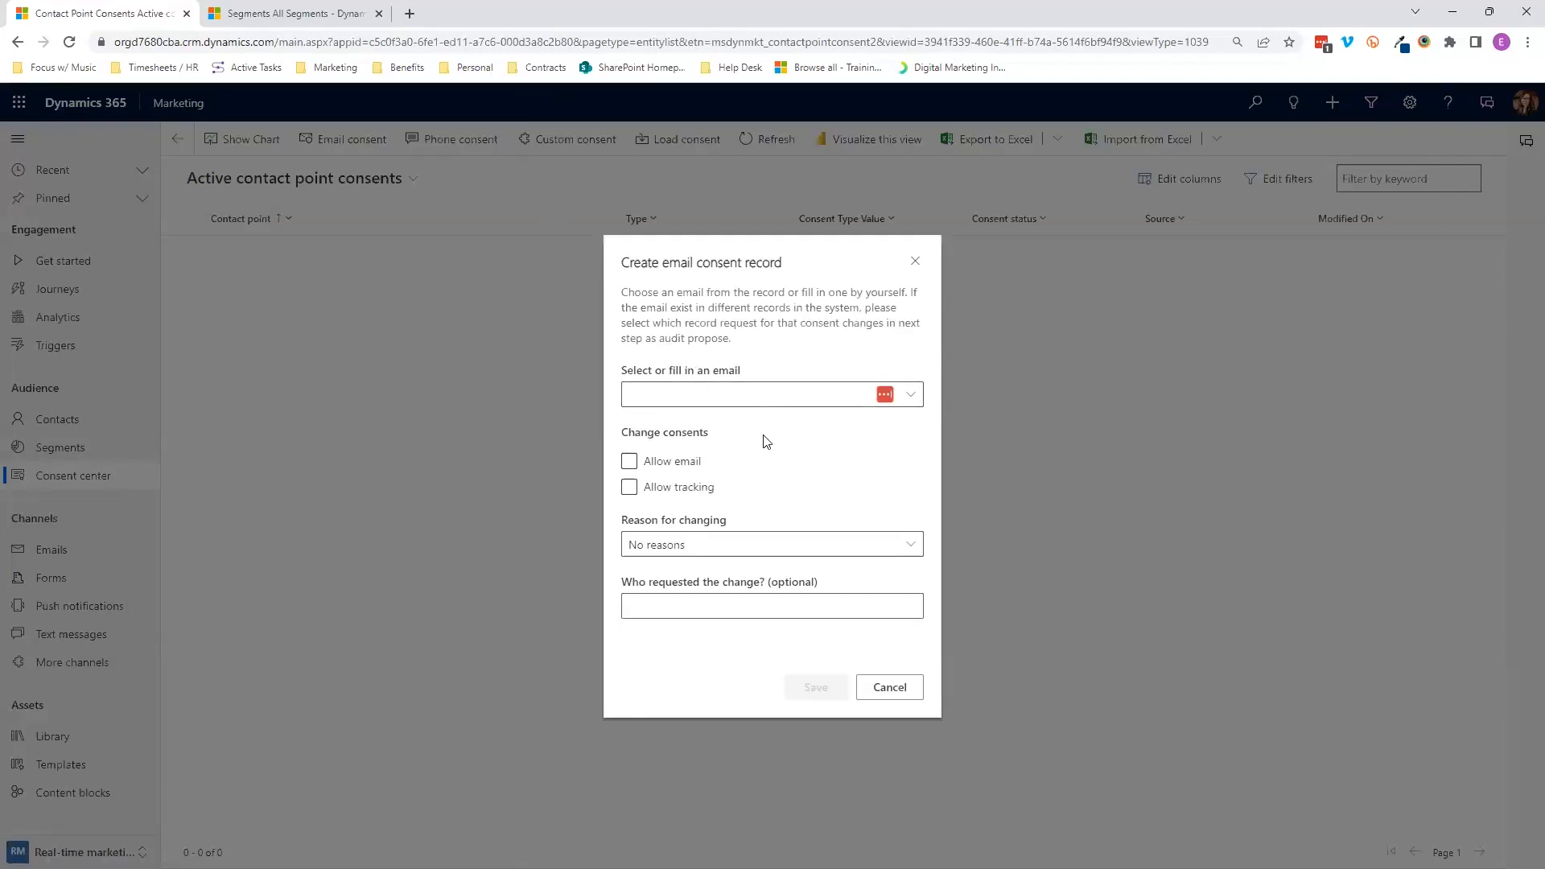
{"action": "left_click", "coordinate": [724, 460]}
{"action": "left_click", "coordinate": [915, 261]}
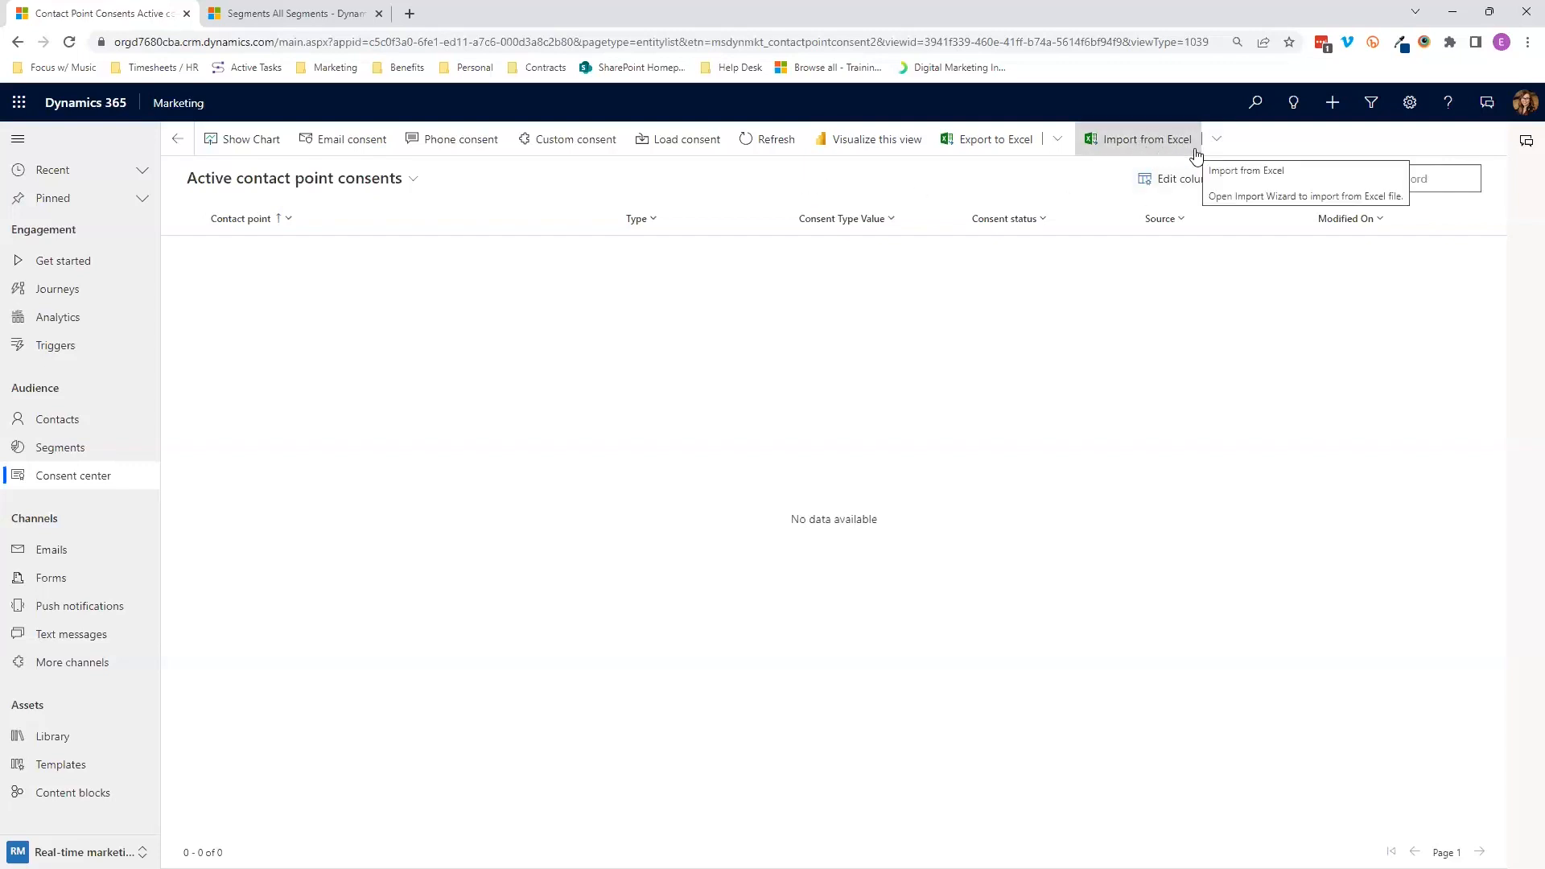
{"action": "left_click", "coordinate": [1220, 140]}
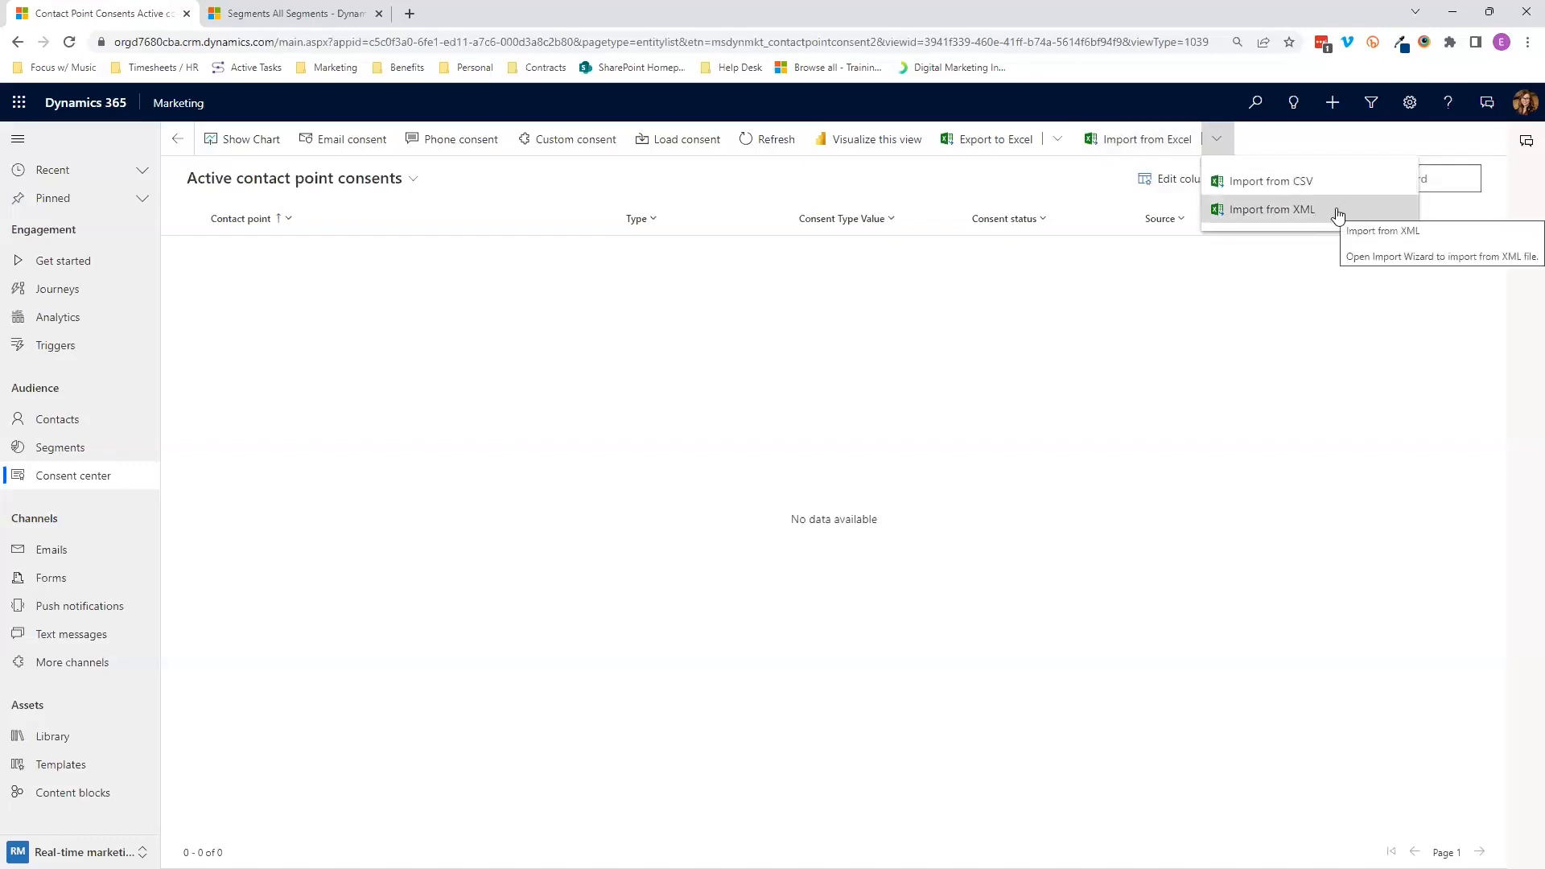
{"action": "left_click", "coordinate": [952, 169]}
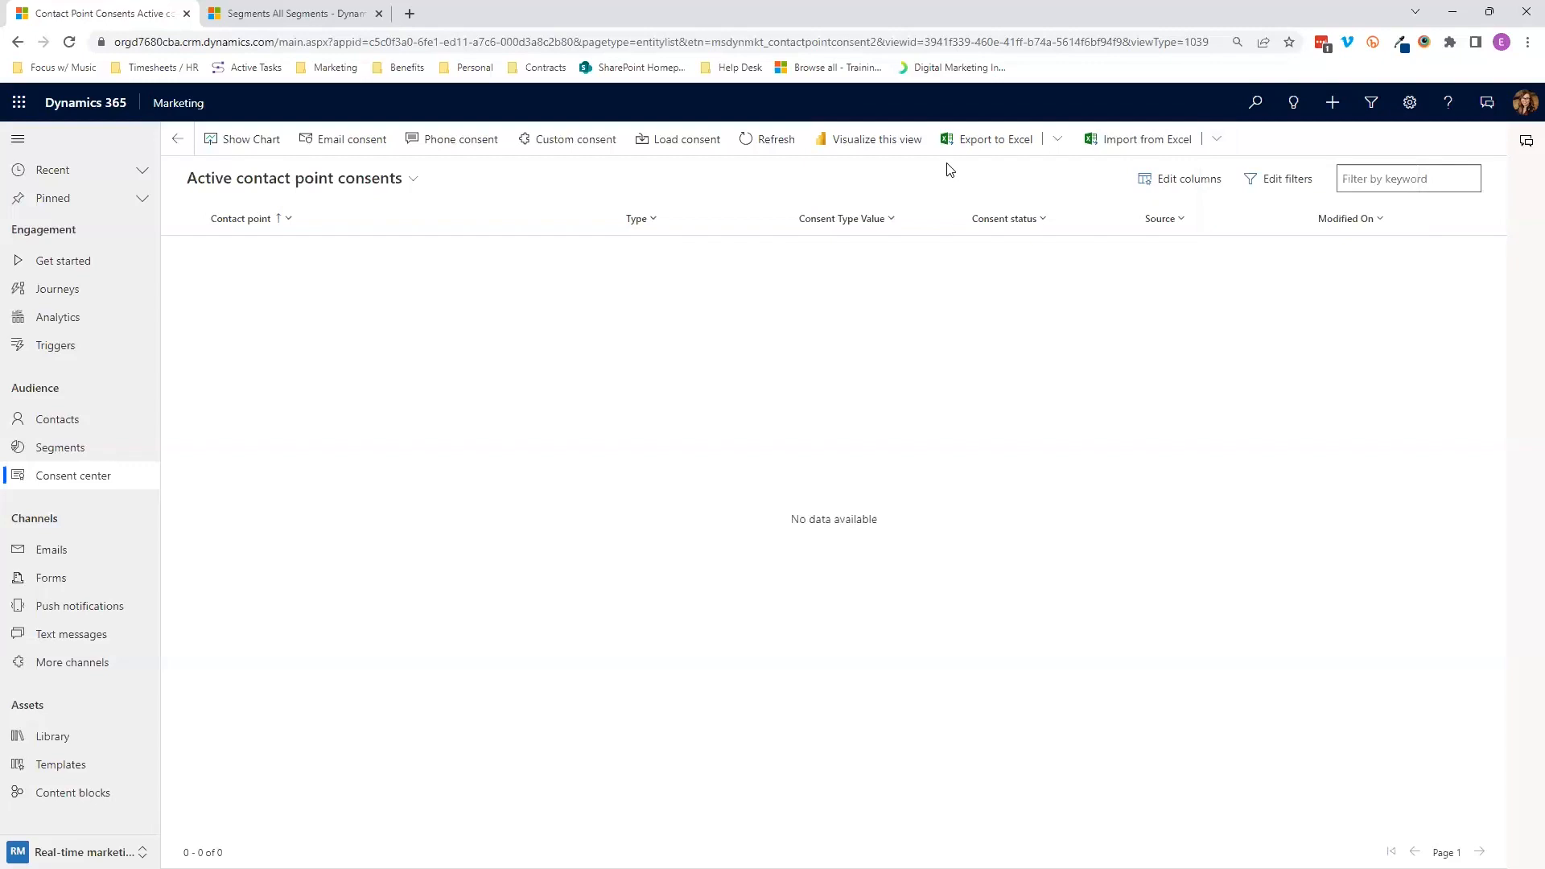